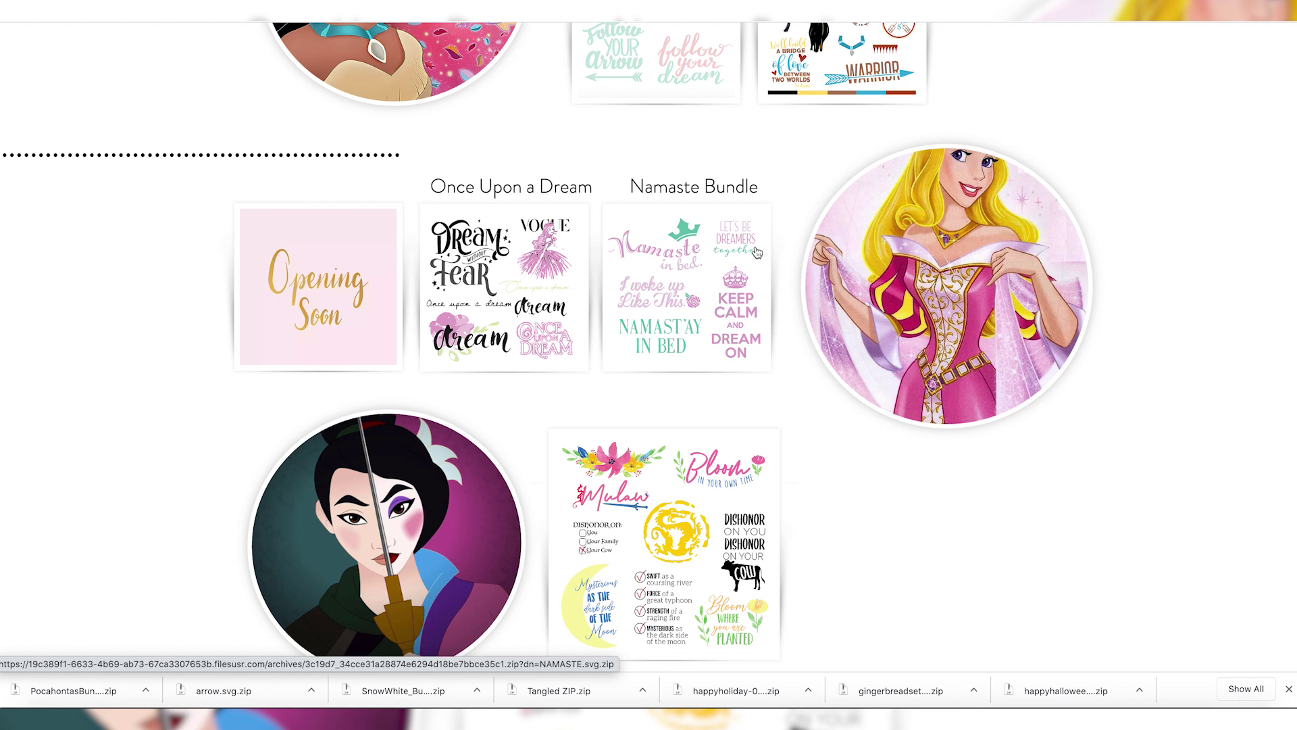
- Download the Namaste Bundle from the Sleeping Beauty section and extract NAMASTE.svg.zip in the Downloads folder
{"action": "left_click", "coordinate": [734, 257]}
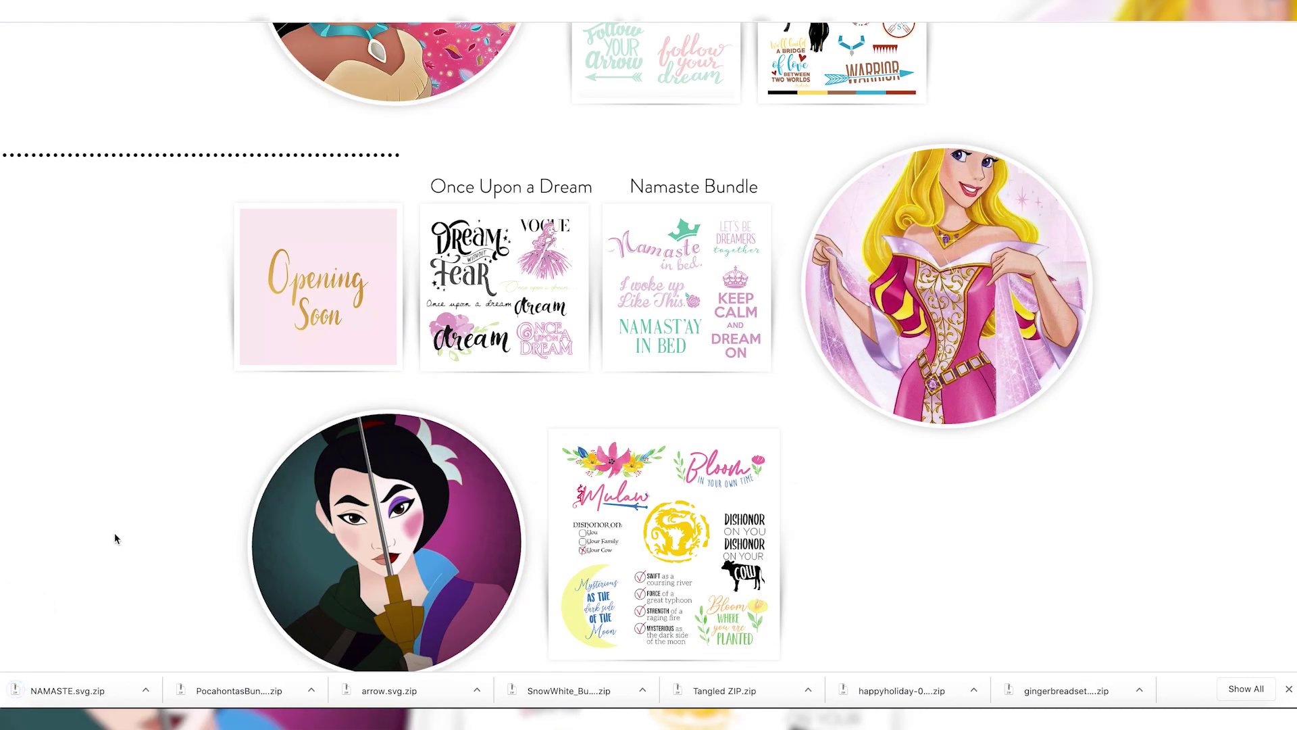
{"action": "left_click", "coordinate": [40, 690]}
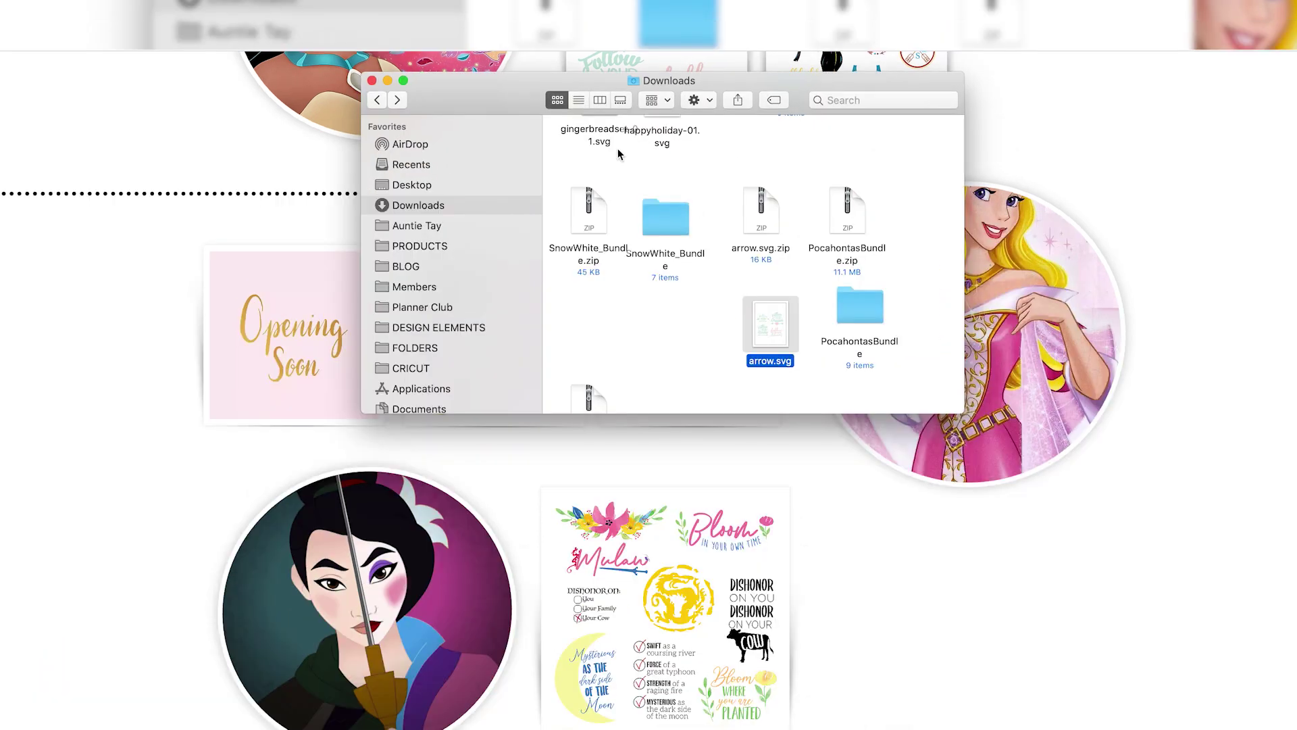
{"action": "scroll", "coordinate": [621, 119], "scroll_direction": "down", "scroll_amount": 5}
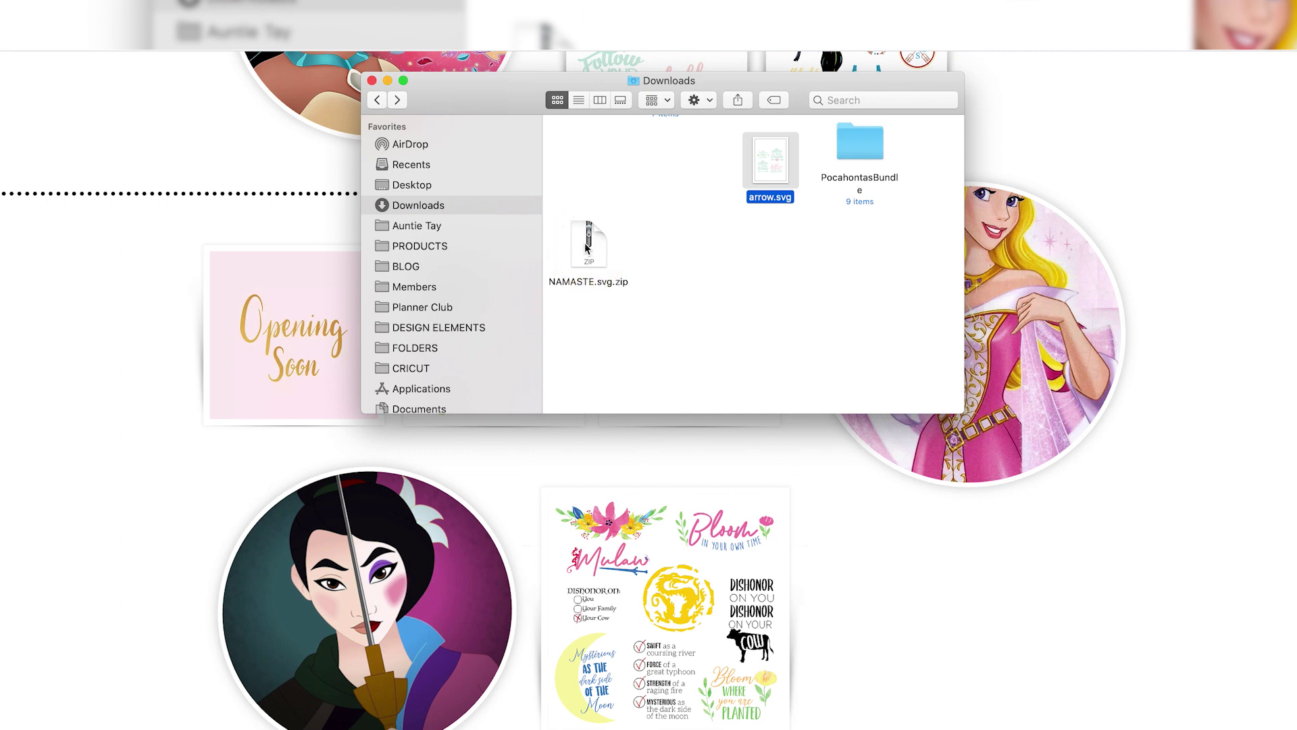
{"action": "right_click", "coordinate": [586, 244]}
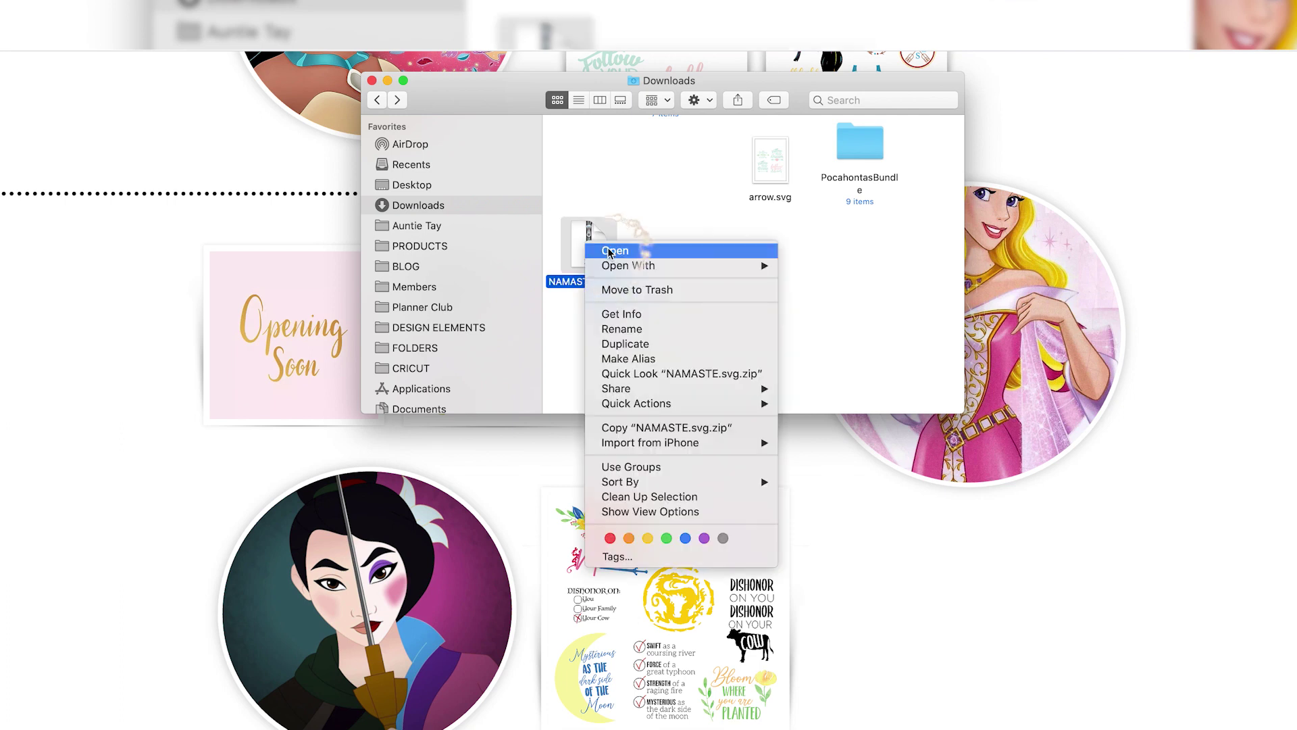
{"action": "left_click", "coordinate": [610, 252]}
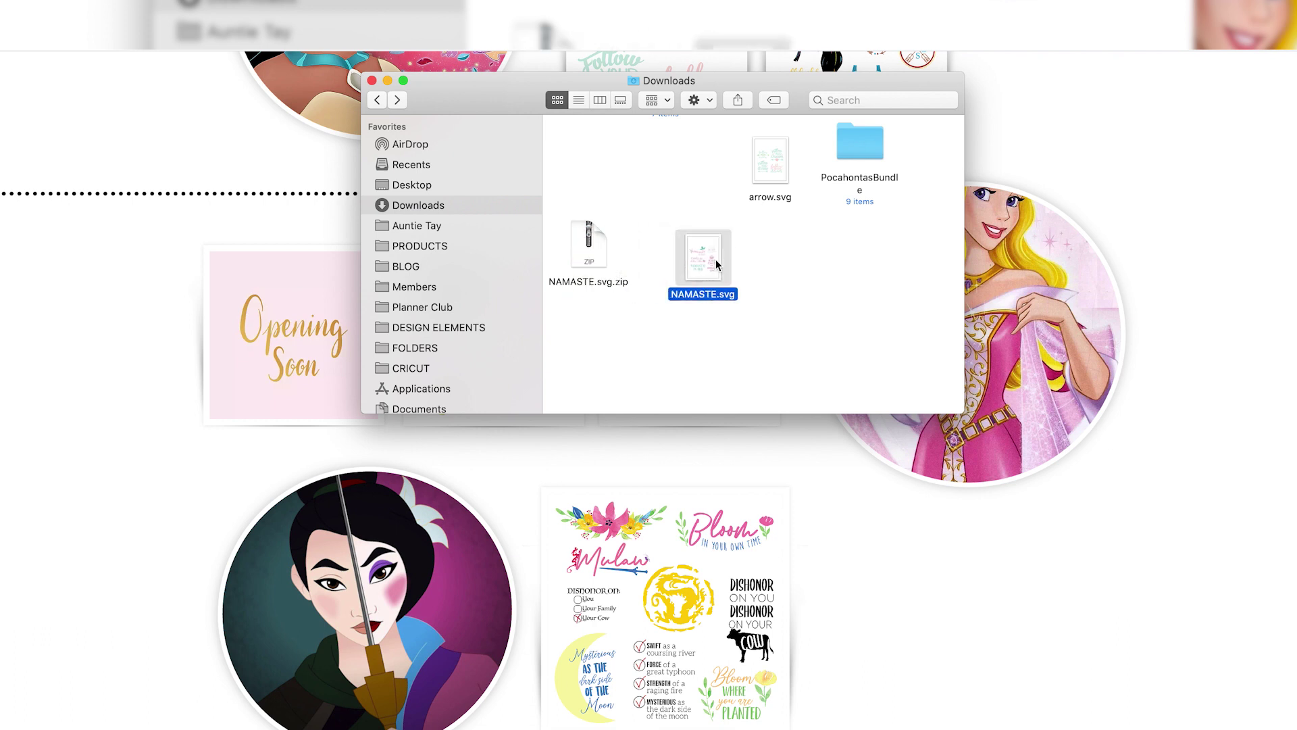
- Preview the extracted NAMASTE.svg and look at the files inside the PocahontasBundle folder for comparison
{"action": "key", "text": "space"}
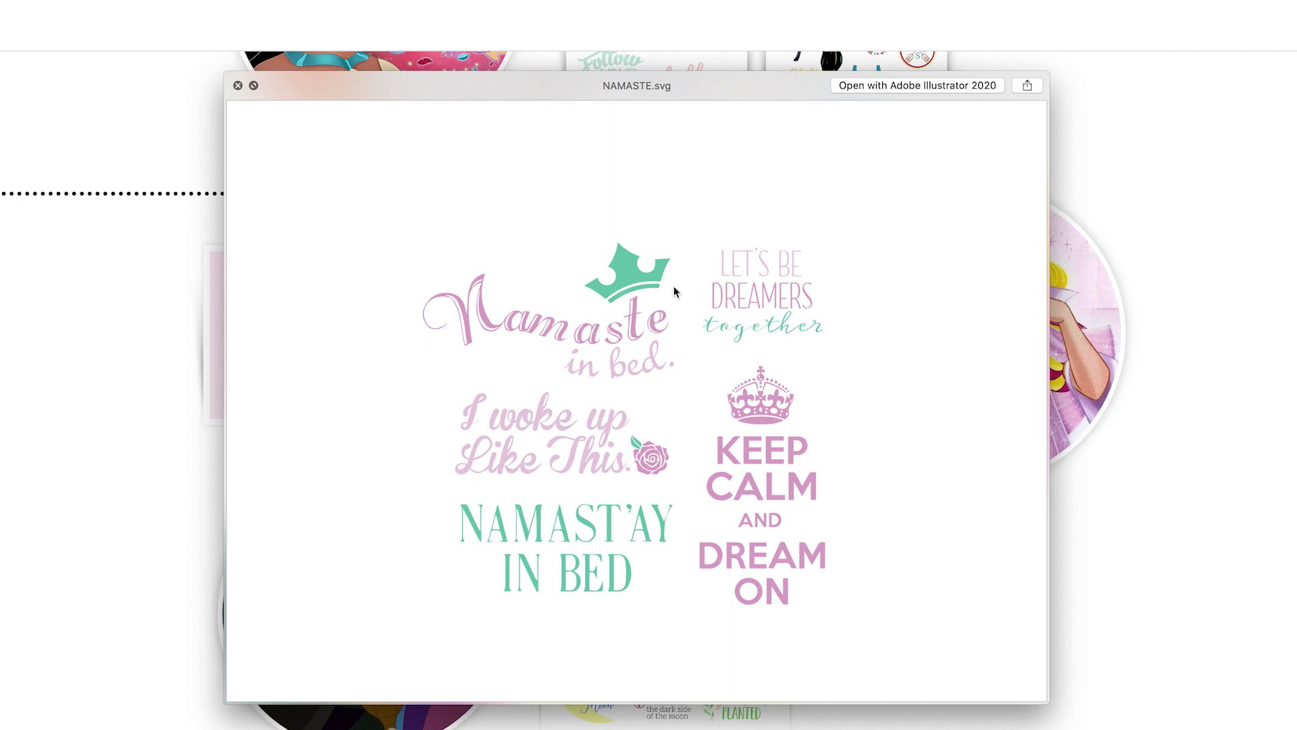
{"action": "key", "text": "space"}
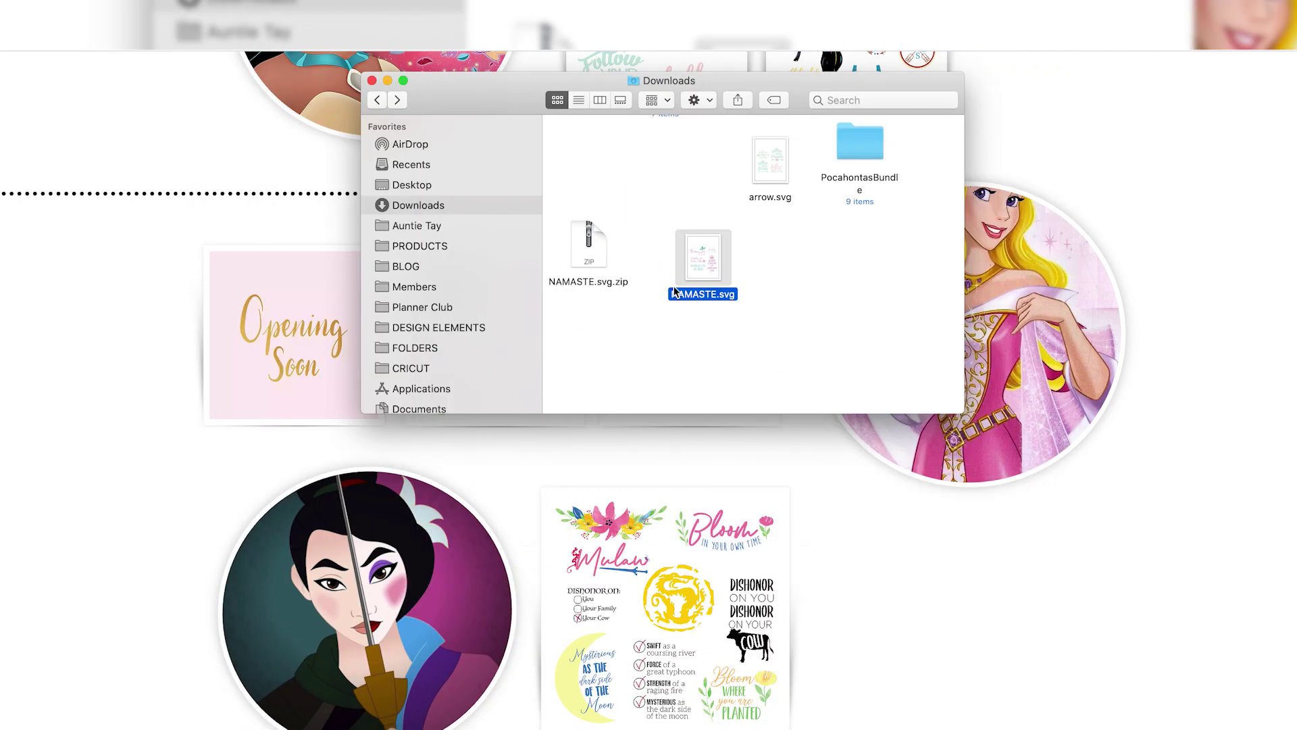
{"action": "double_click", "coordinate": [858, 177]}
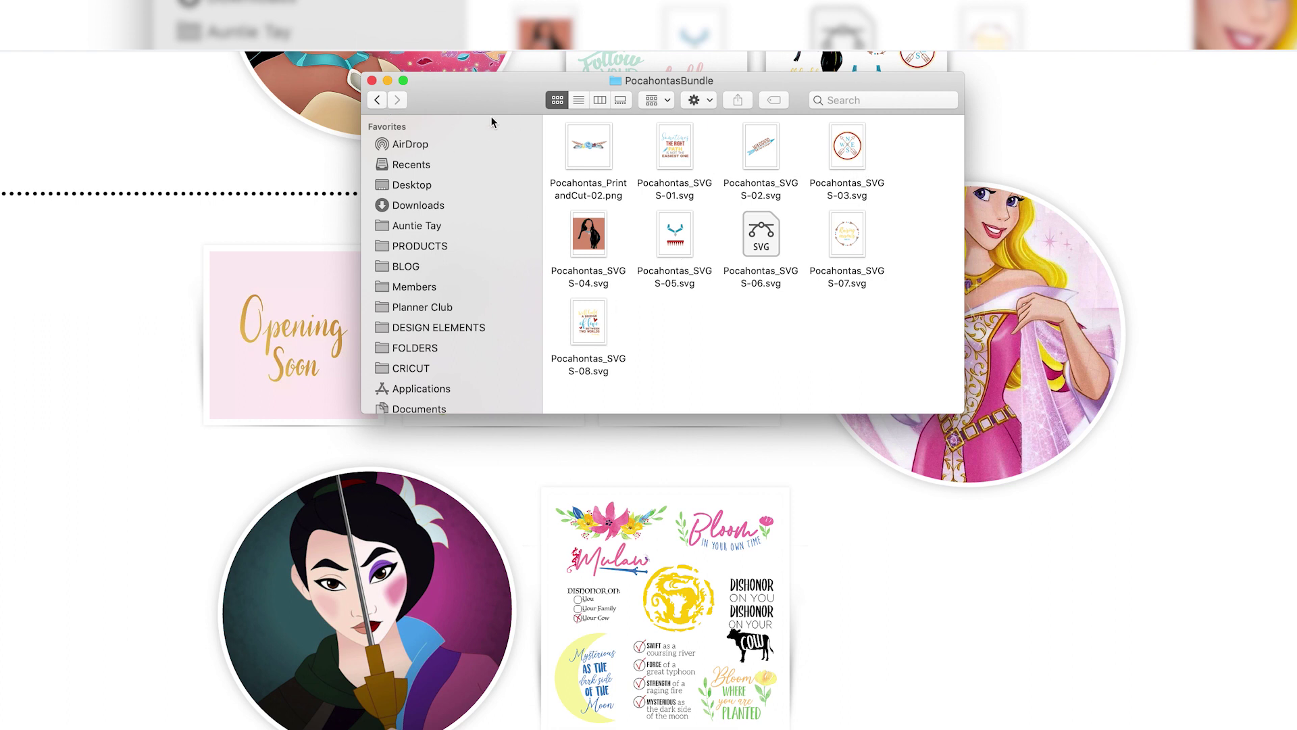
{"action": "left_click", "coordinate": [378, 100]}
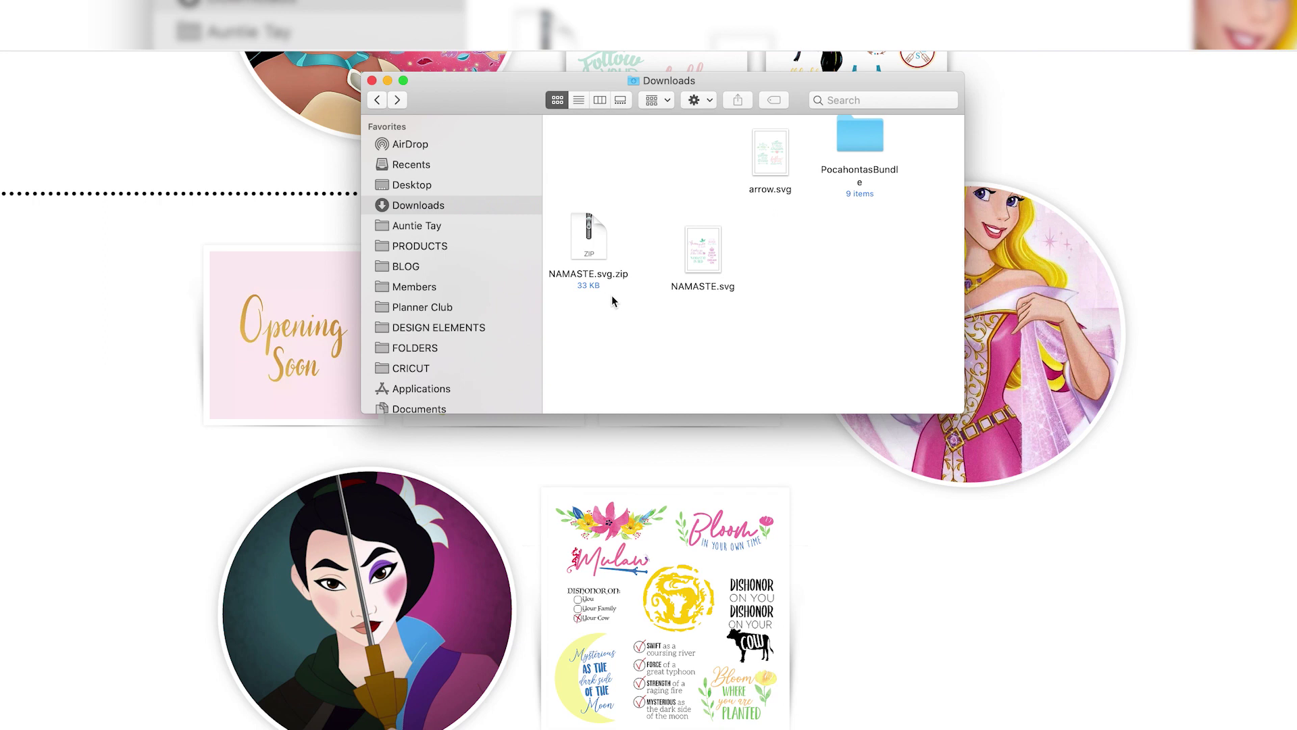
{"action": "left_click", "coordinate": [692, 260]}
{"action": "key", "text": "space"}
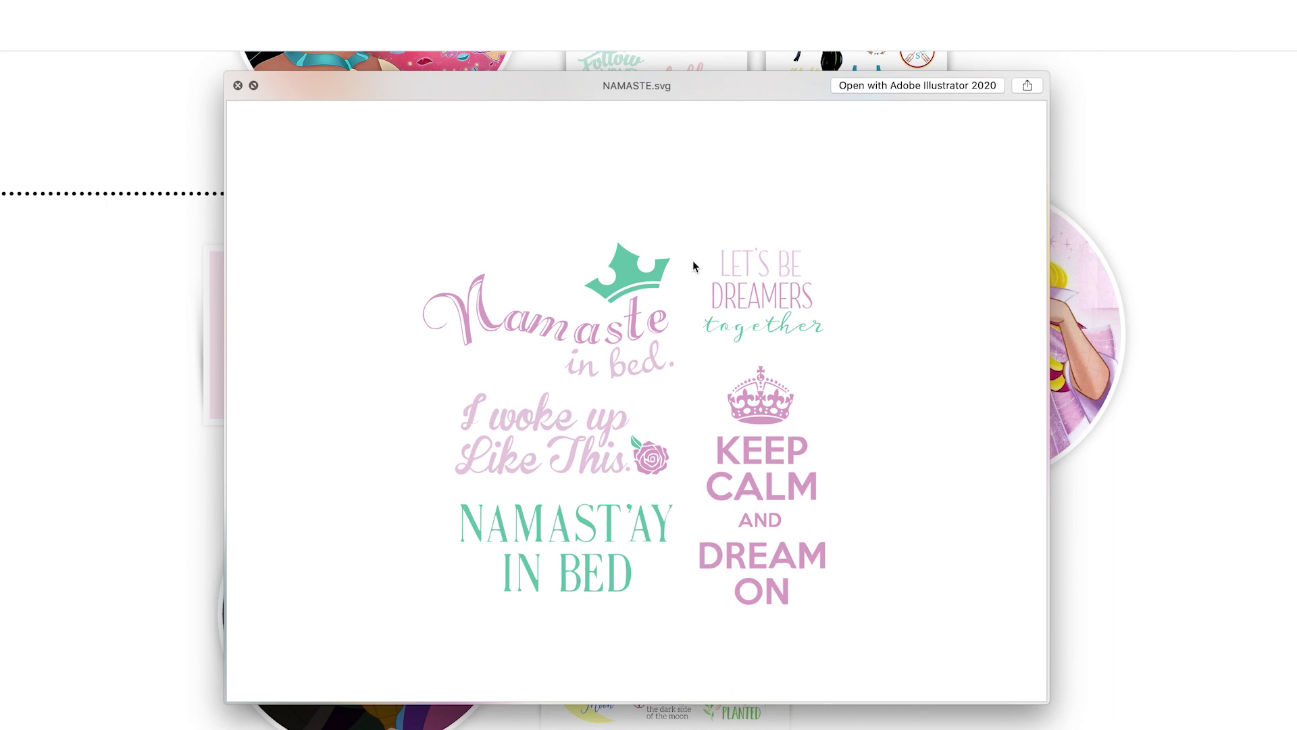
{"action": "key", "text": "space"}
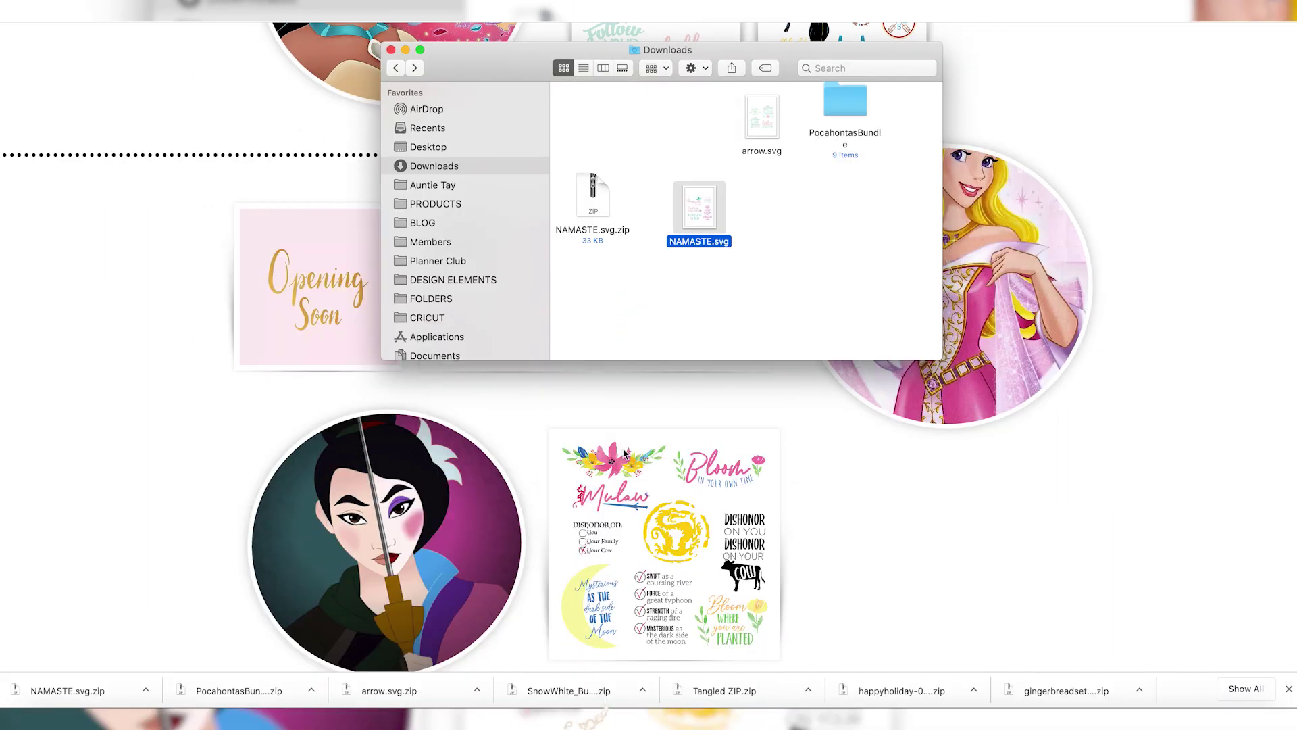
- Switch to Silhouette Studio and place NAMASTE.svg from the Downloads folder onto the blank Untitled-12 page
{"action": "left_click", "coordinate": [596, 716]}
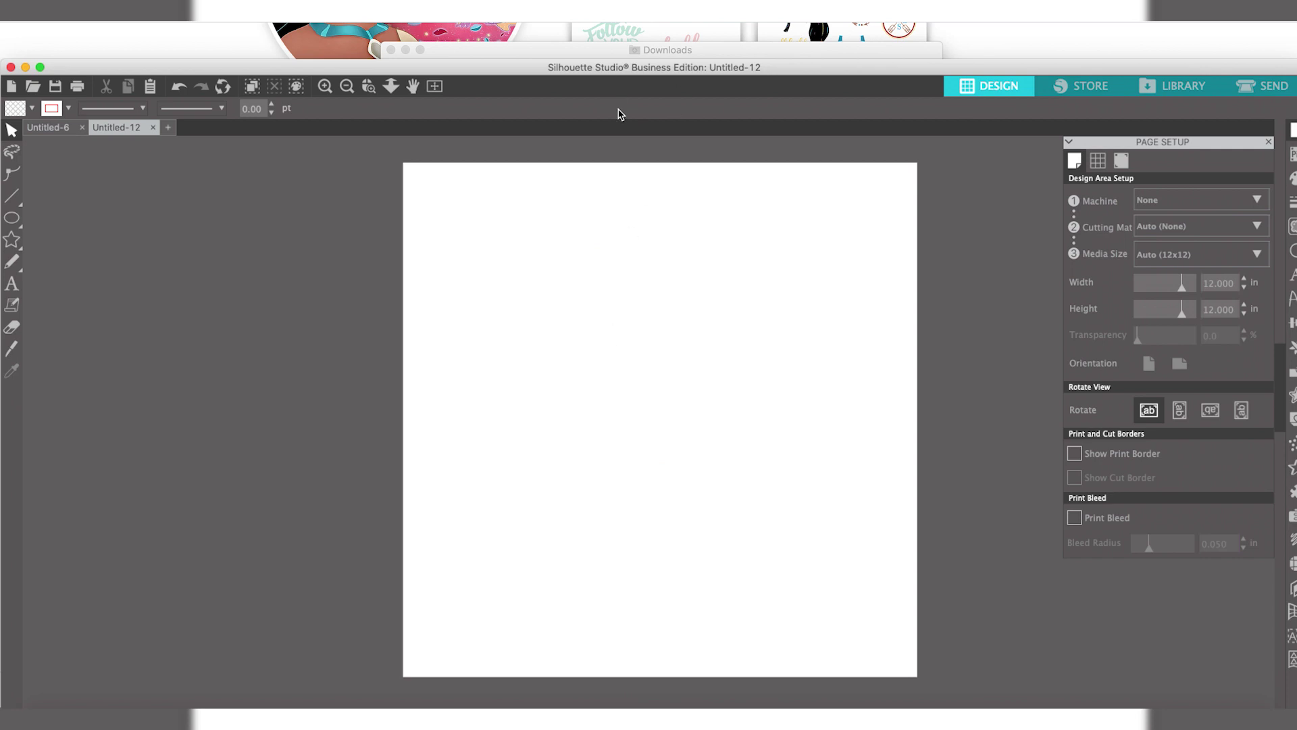
{"action": "left_click", "coordinate": [692, 47]}
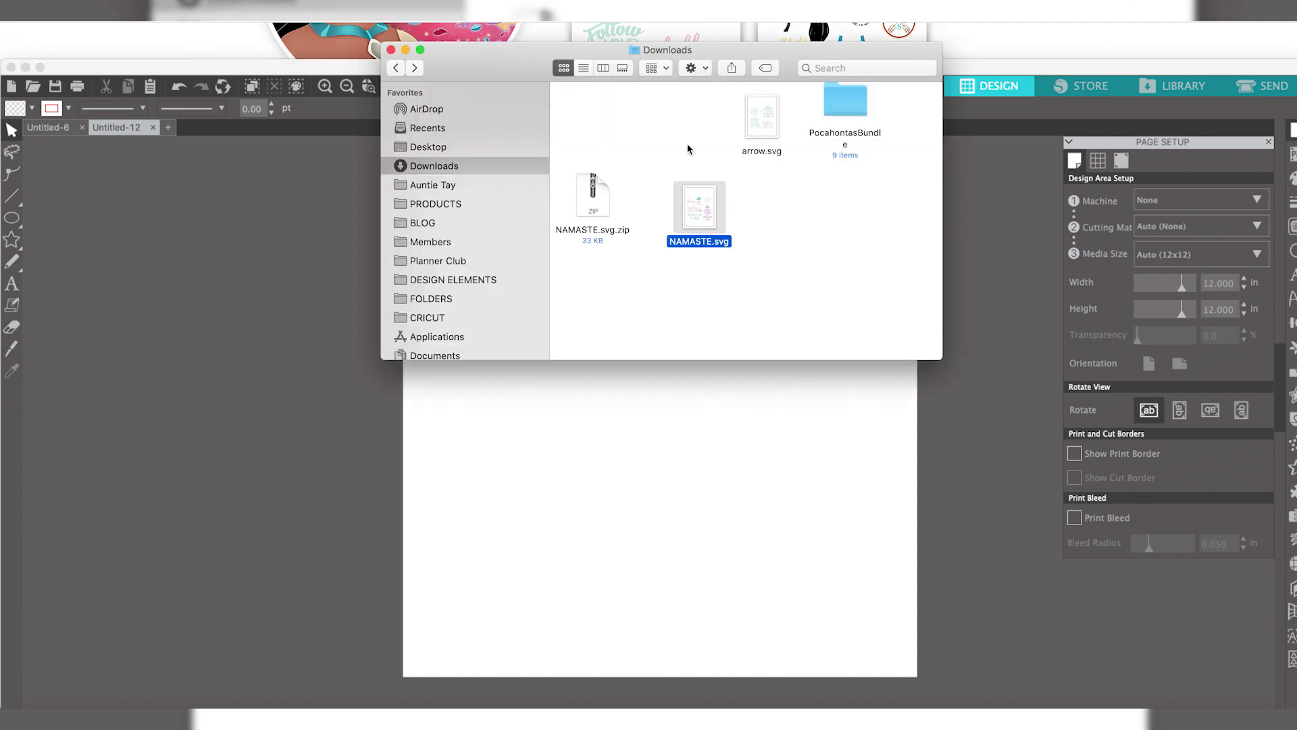
{"action": "left_click_drag", "start_coordinate": [695, 210], "coordinate": [615, 355]}
{"action": "left_click", "coordinate": [615, 353]}
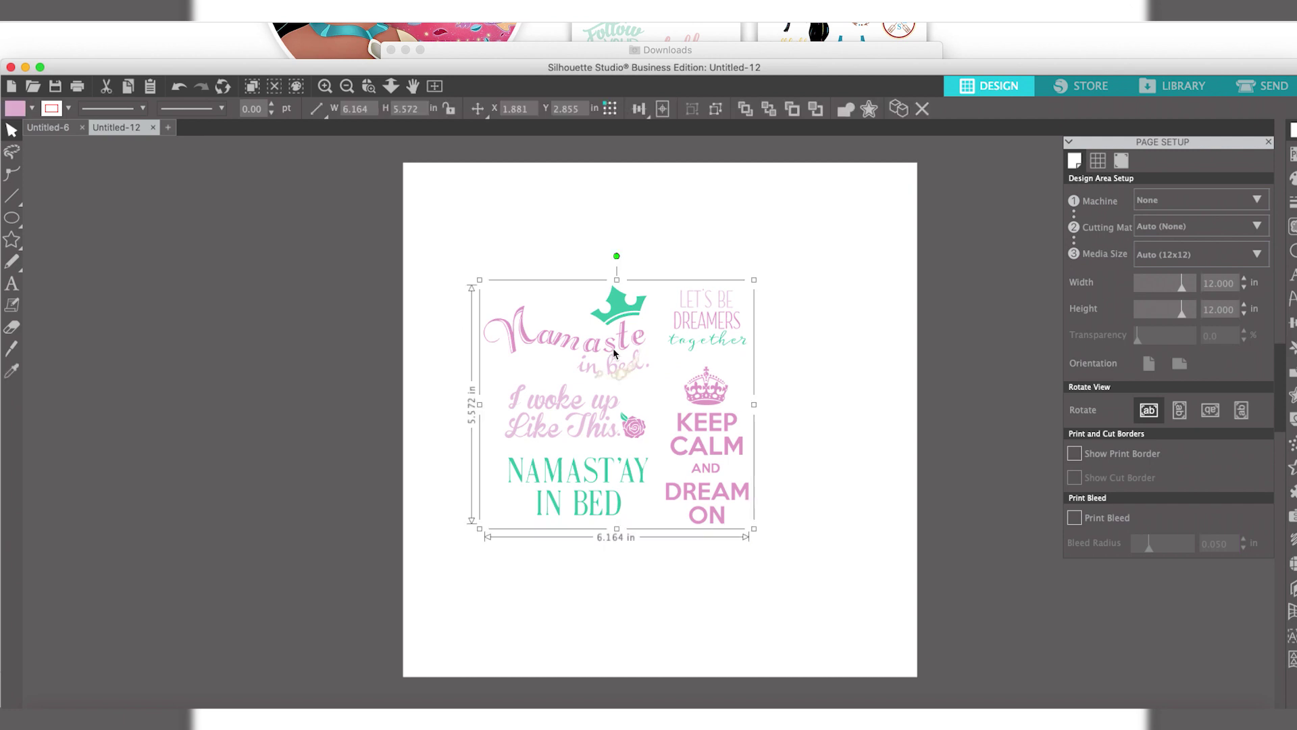
- Ungroup the imported design and delete everything except the green crown and the "Let's be Dreamers together" text
{"action": "right_click", "coordinate": [613, 347]}
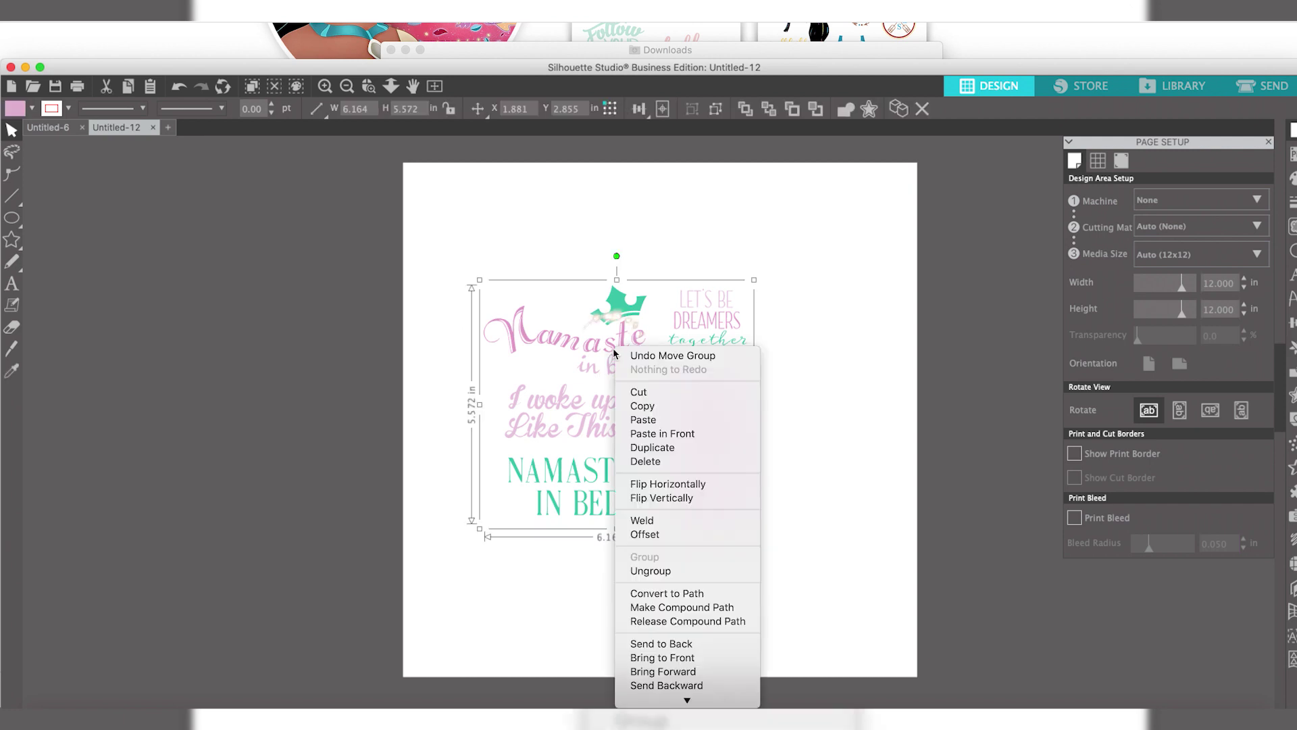
{"action": "left_click", "coordinate": [651, 571]}
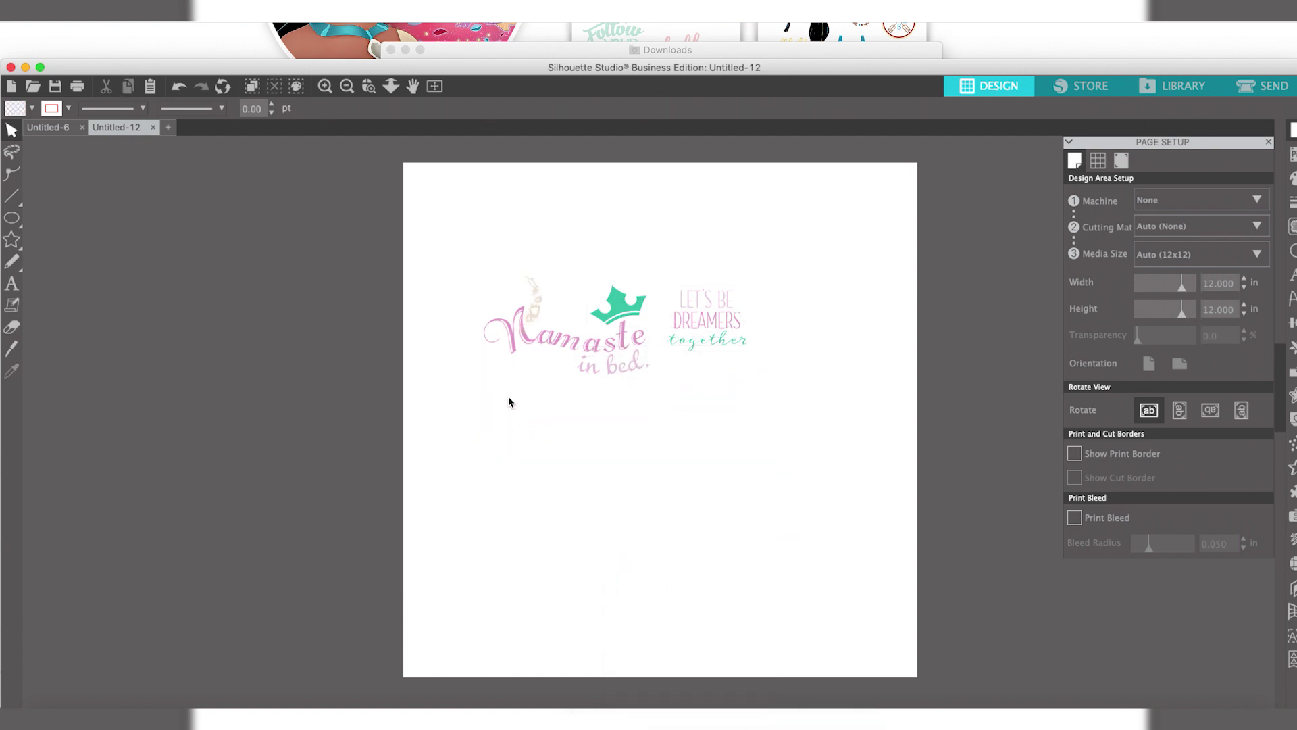
{"action": "key", "text": "backslash"}
{"action": "left_click_drag", "start_coordinate": [488, 271], "coordinate": [628, 387]}
{"action": "left_click", "coordinate": [12, 131]}
{"action": "left_click_drag", "start_coordinate": [389, 233], "coordinate": [583, 378]}
{"action": "key", "text": "Delete"}
- Rotate the green crown upright and position it directly above the "Let's be Dreamers together" text
{"action": "left_click", "coordinate": [611, 314]}
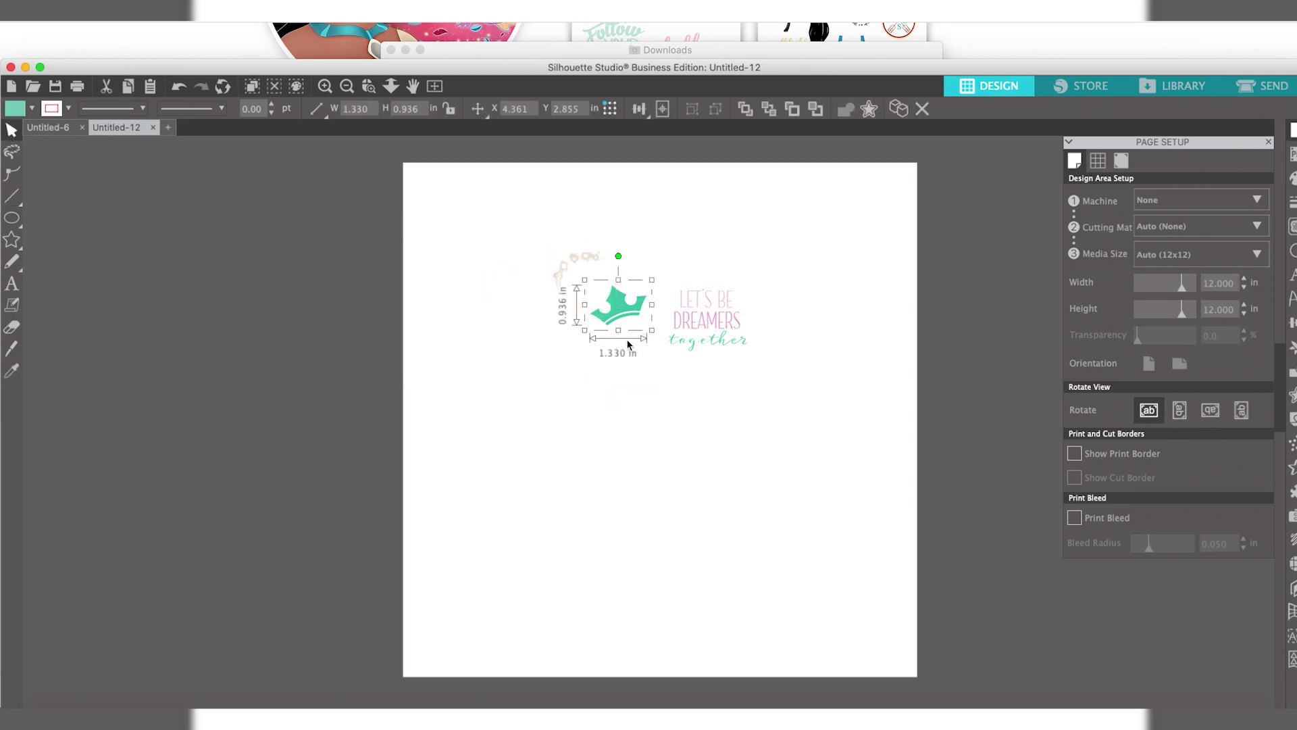
{"action": "left_click_drag", "start_coordinate": [618, 256], "coordinate": [708, 266]}
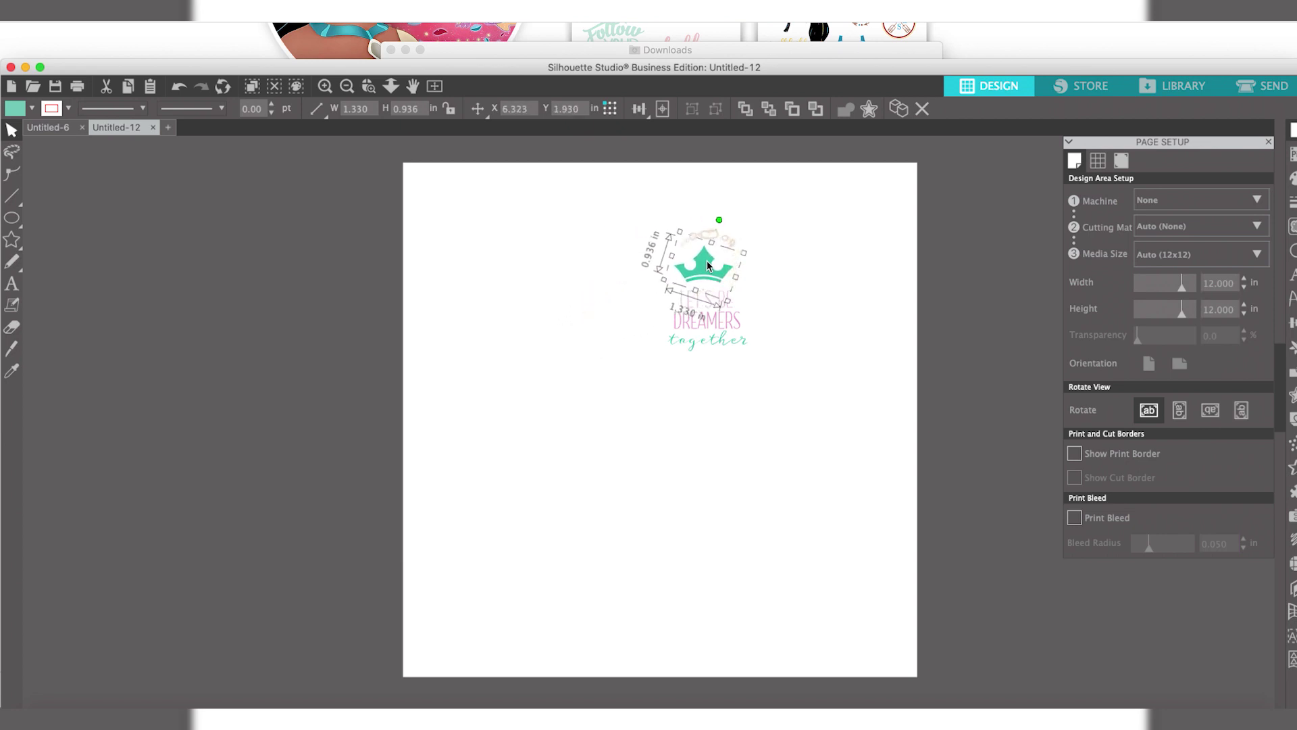
{"action": "left_click", "coordinate": [587, 416]}
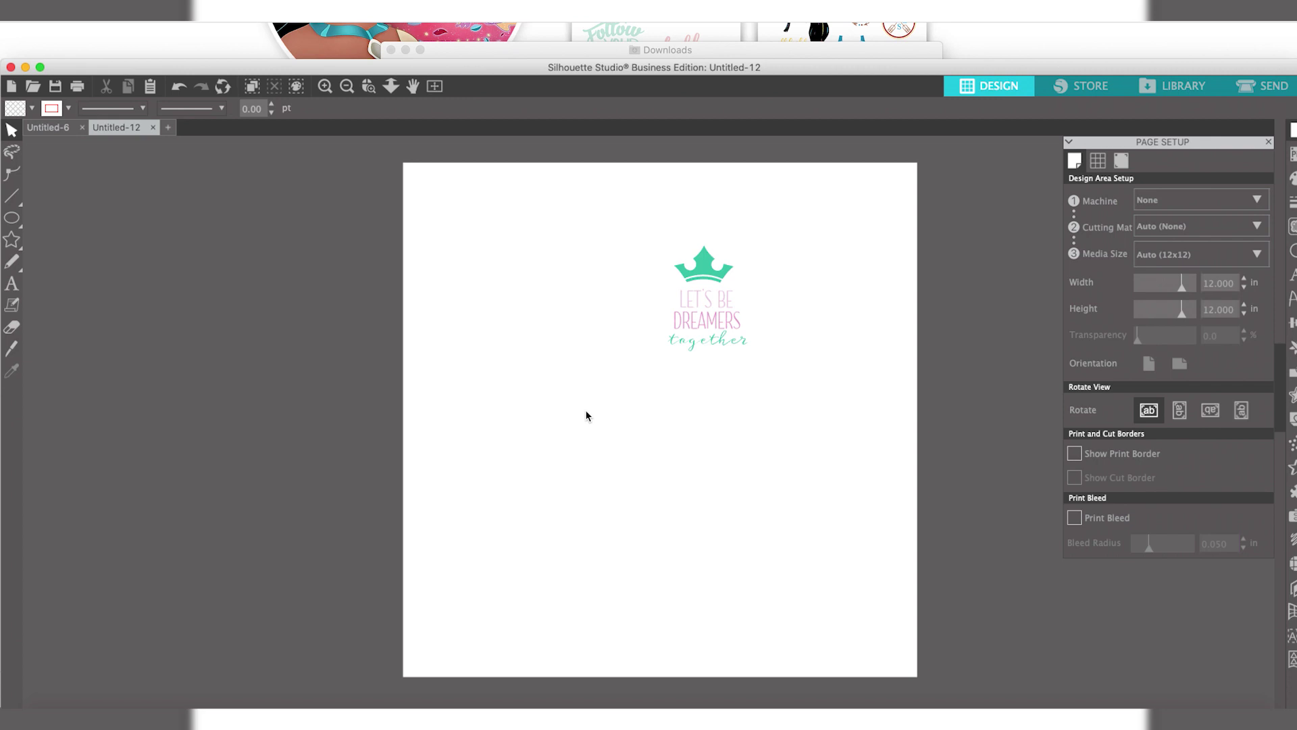
- Enlarge the crown and text together to about 6.28 x 8.37 in and move them to the middle of the page
{"action": "key", "text": "super+a"}
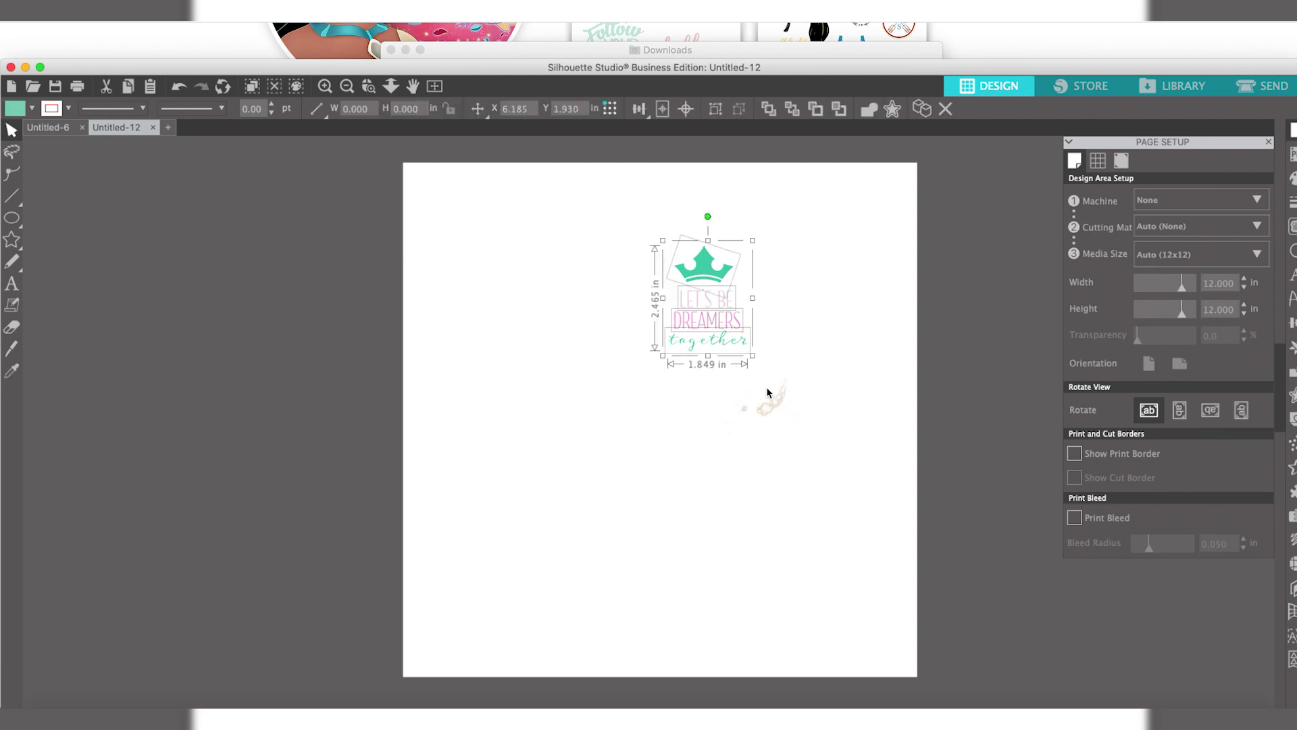
{"action": "left_click_drag", "start_coordinate": [752, 355], "coordinate": [937, 623]}
{"action": "left_click_drag", "start_coordinate": [826, 367], "coordinate": [701, 335]}
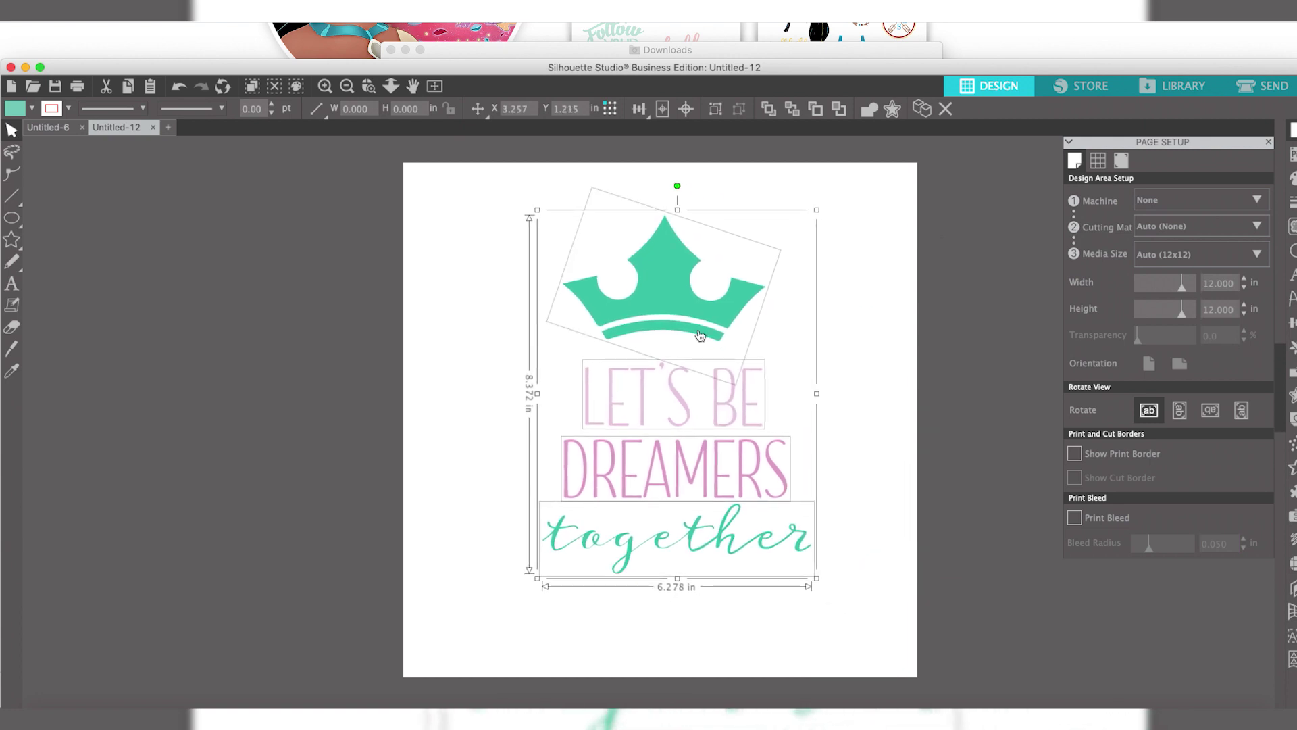
{"action": "left_click", "coordinate": [463, 564]}
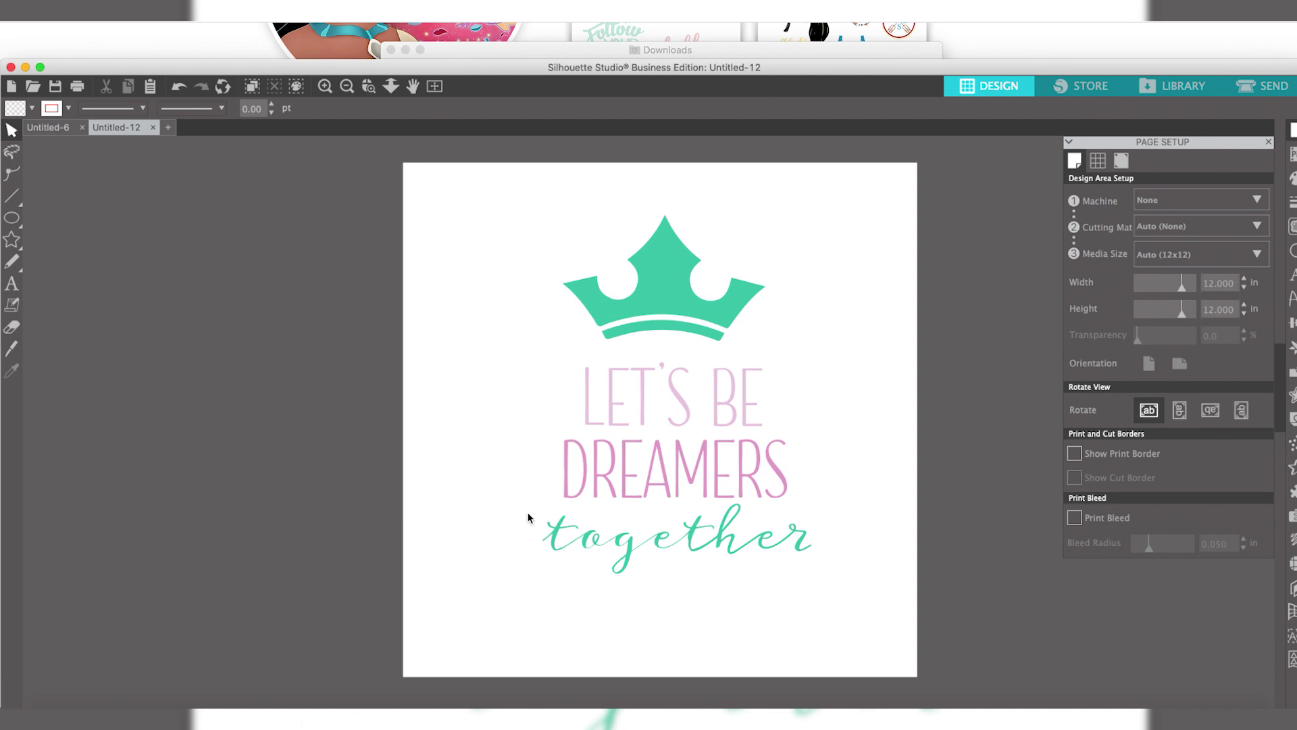
- Switch to Cricut Design Space, upload NAMASTE.svg from Downloads as an image, and save it with the name NAMASTE
{"action": "left_click", "coordinate": [452, 717]}
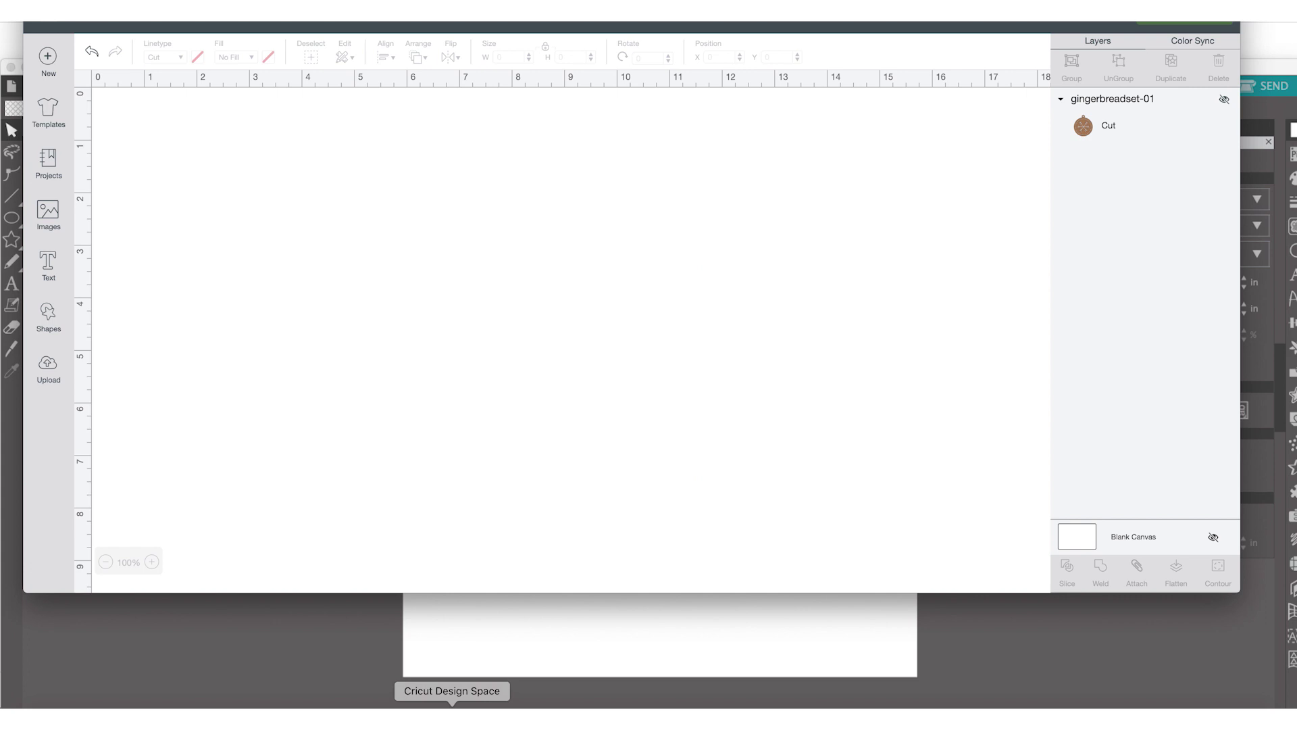
{"action": "left_click", "coordinate": [48, 368]}
{"action": "left_click", "coordinate": [353, 290]}
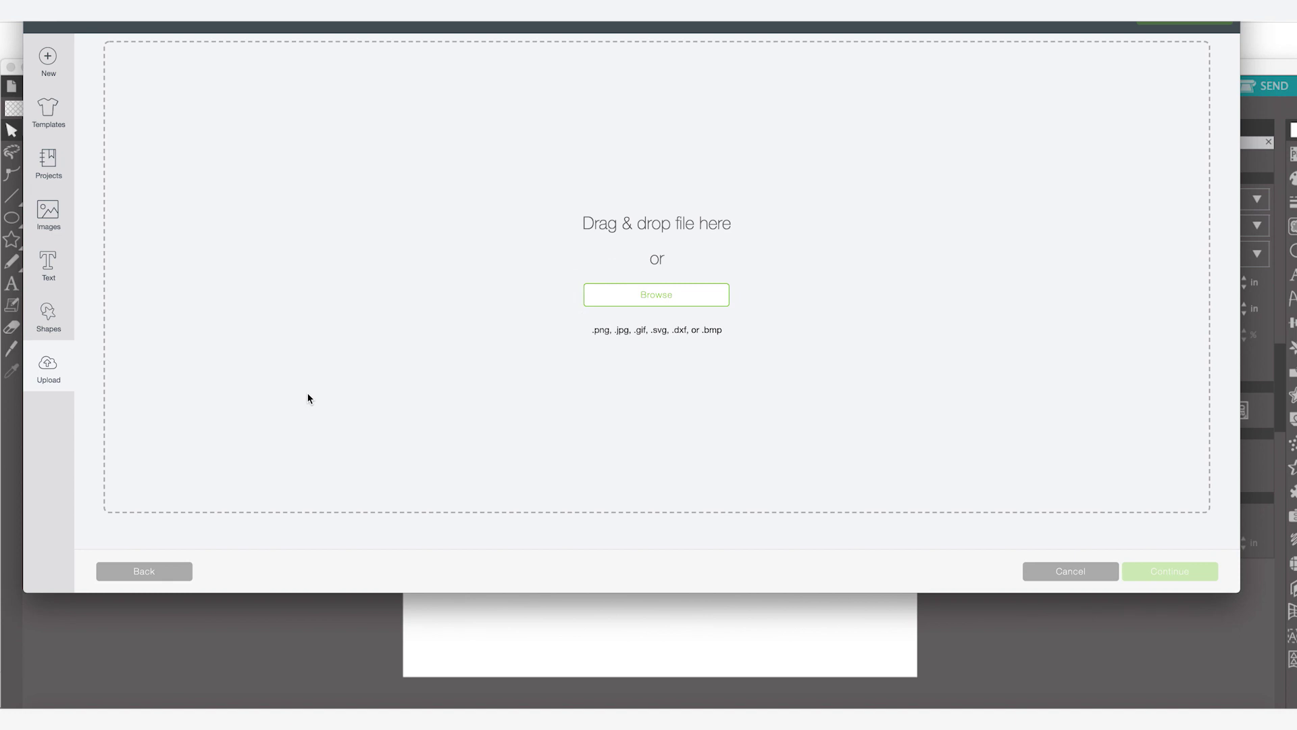
{"action": "left_click", "coordinate": [680, 295]}
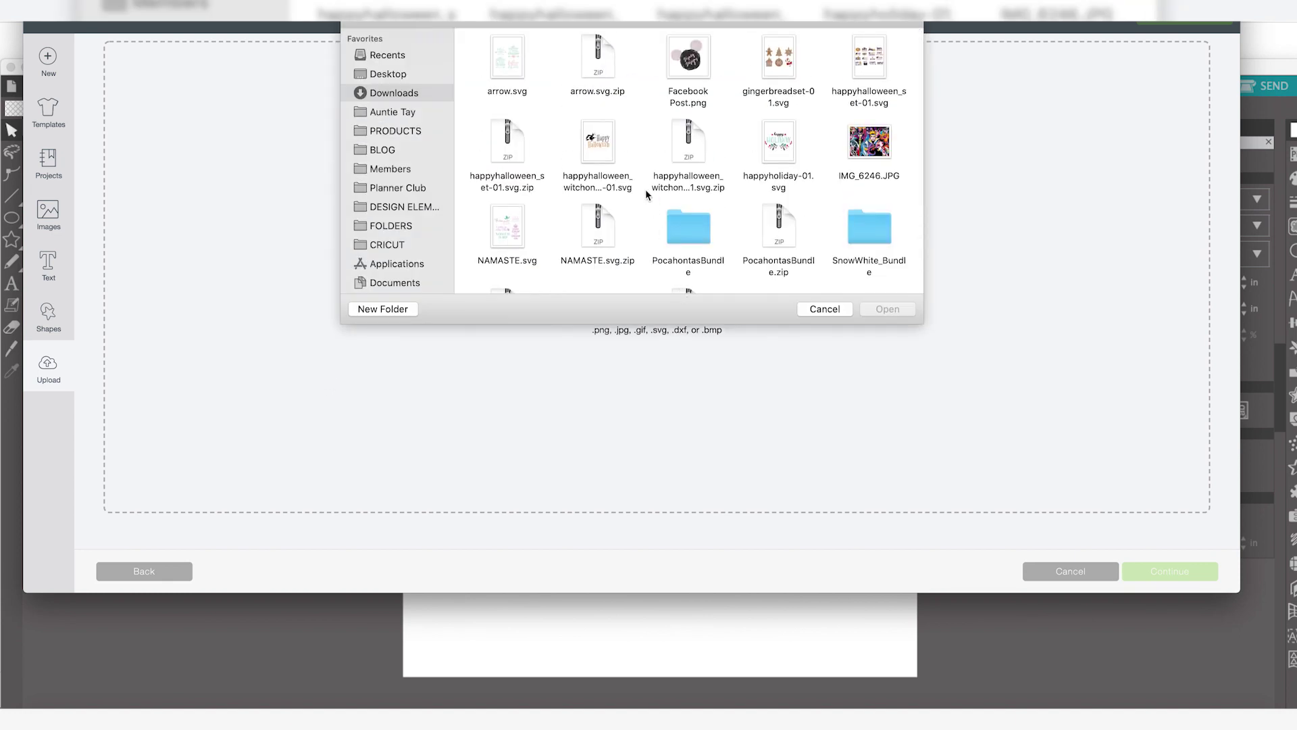
{"action": "scroll", "coordinate": [646, 191], "scroll_direction": "down", "scroll_amount": 3}
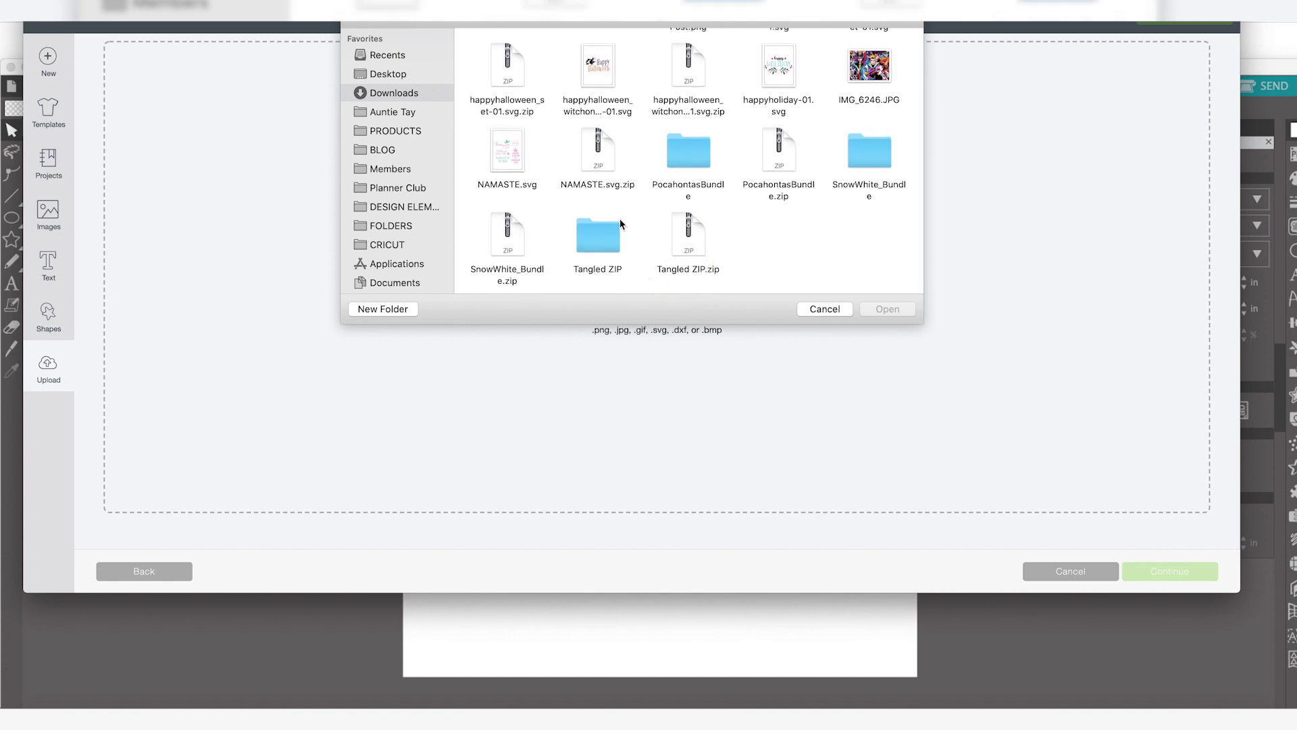
{"action": "scroll", "coordinate": [672, 230], "scroll_direction": "up", "scroll_amount": 2}
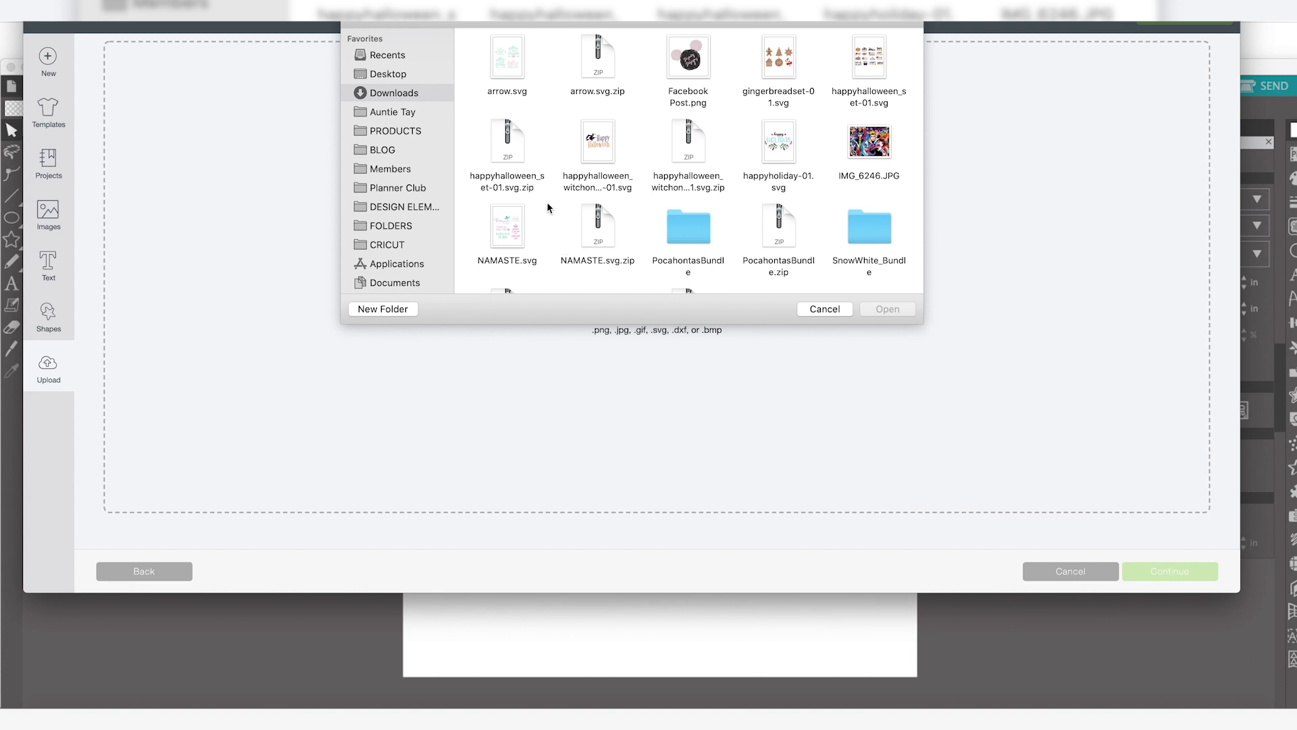
{"action": "left_click", "coordinate": [524, 80]}
{"action": "left_click", "coordinate": [497, 207]}
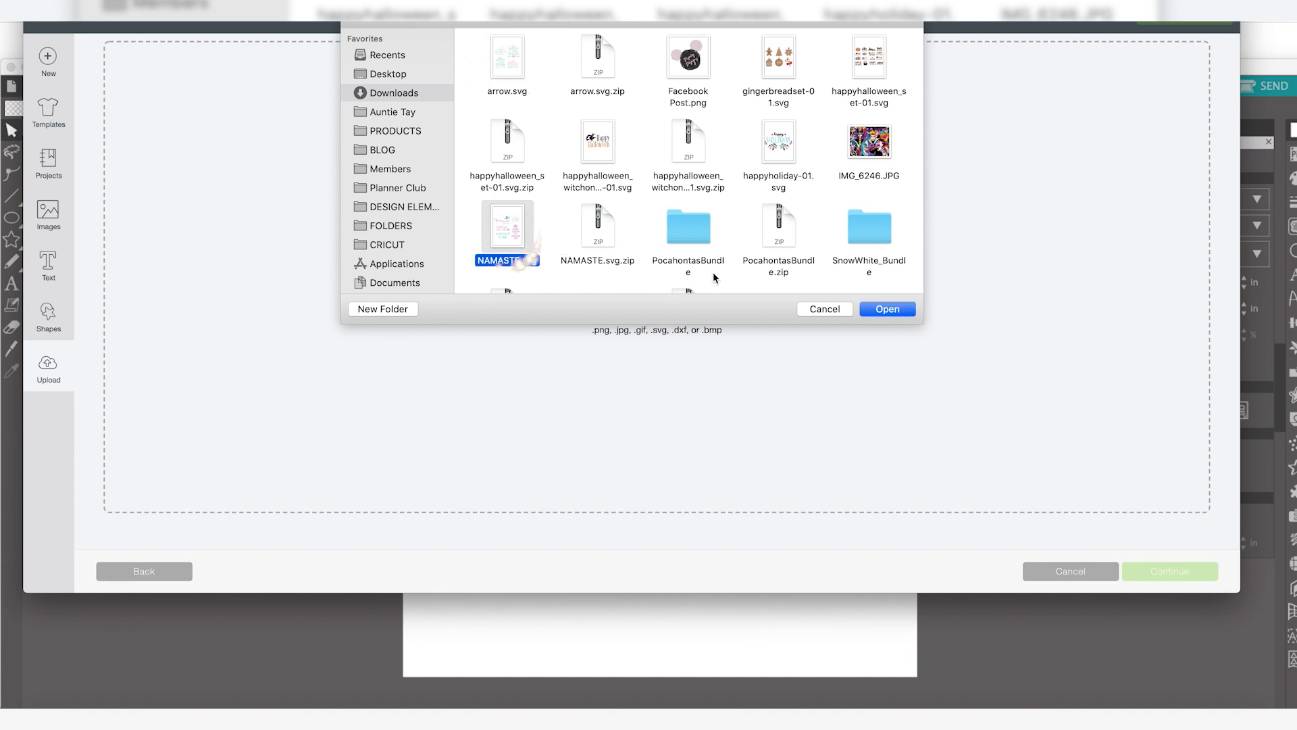
{"action": "left_click", "coordinate": [875, 308]}
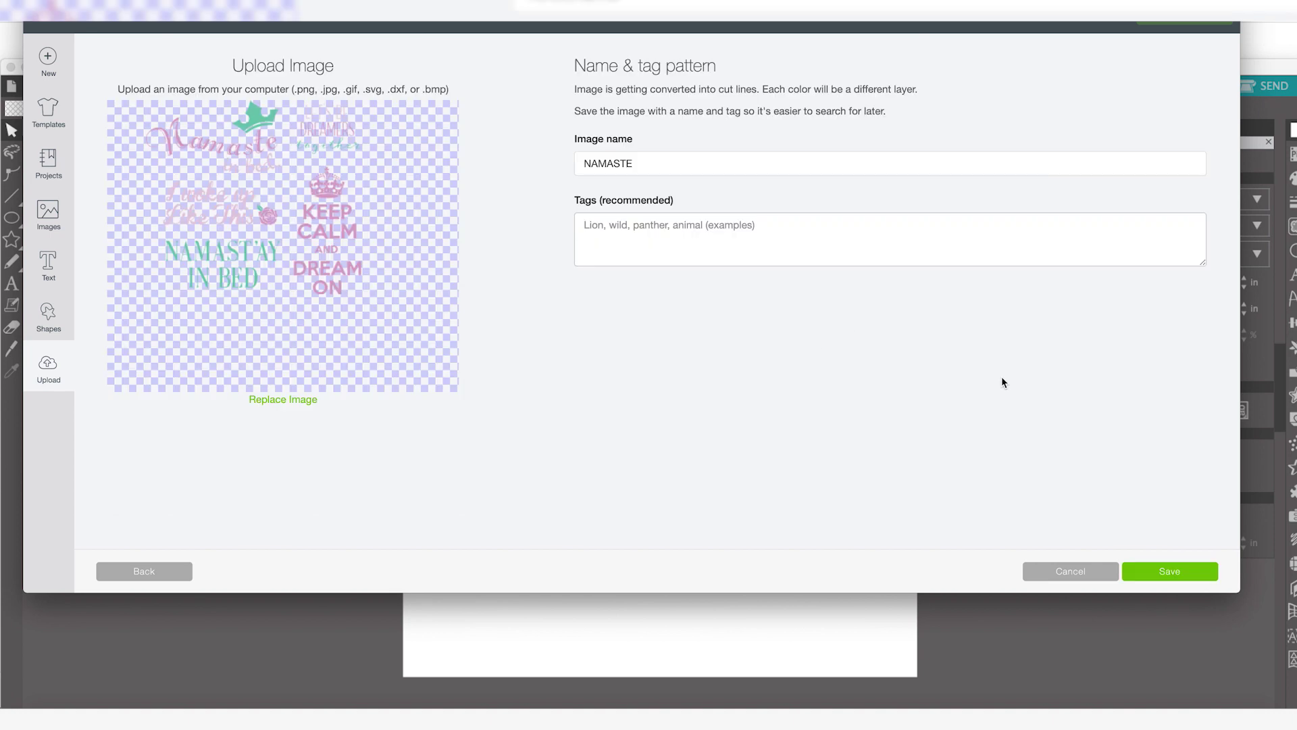
{"action": "left_click", "coordinate": [1146, 572]}
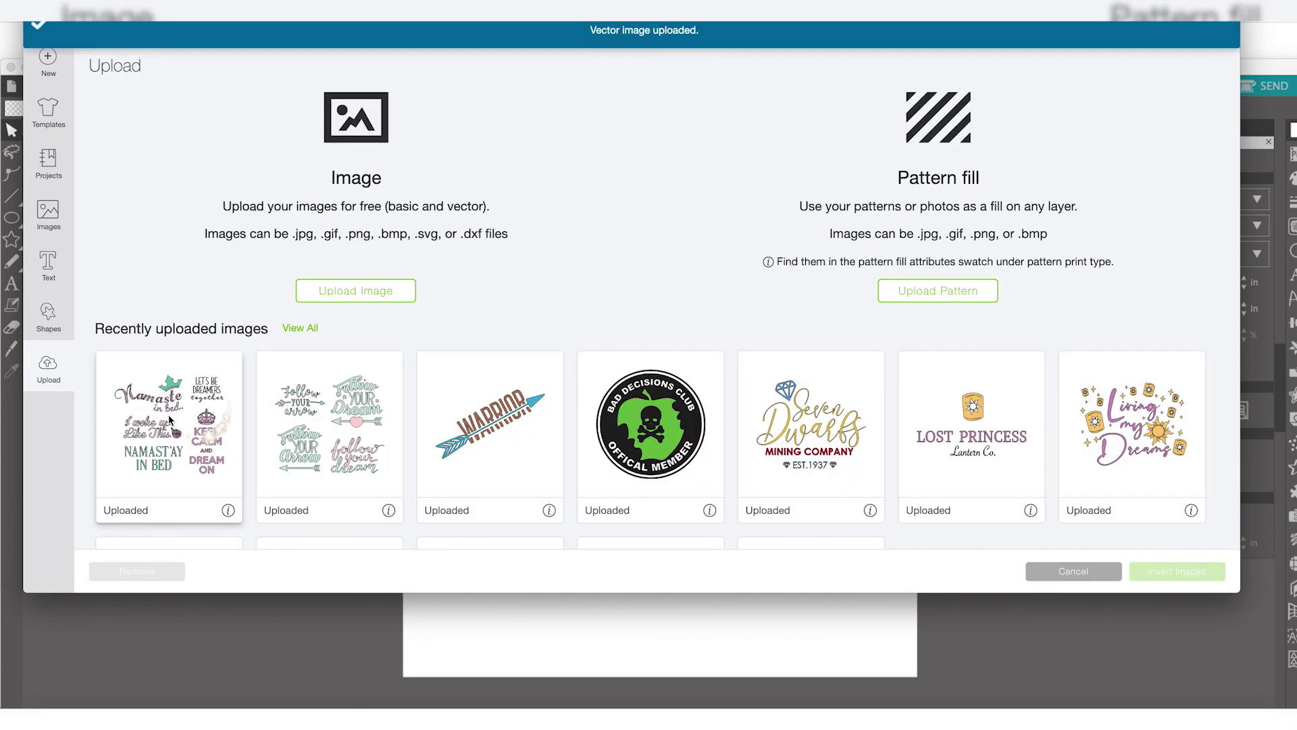
- Insert the uploaded NAMASTE image onto the canvas and move it to about X 4.878, Y 2.058
{"action": "left_click", "coordinate": [213, 412]}
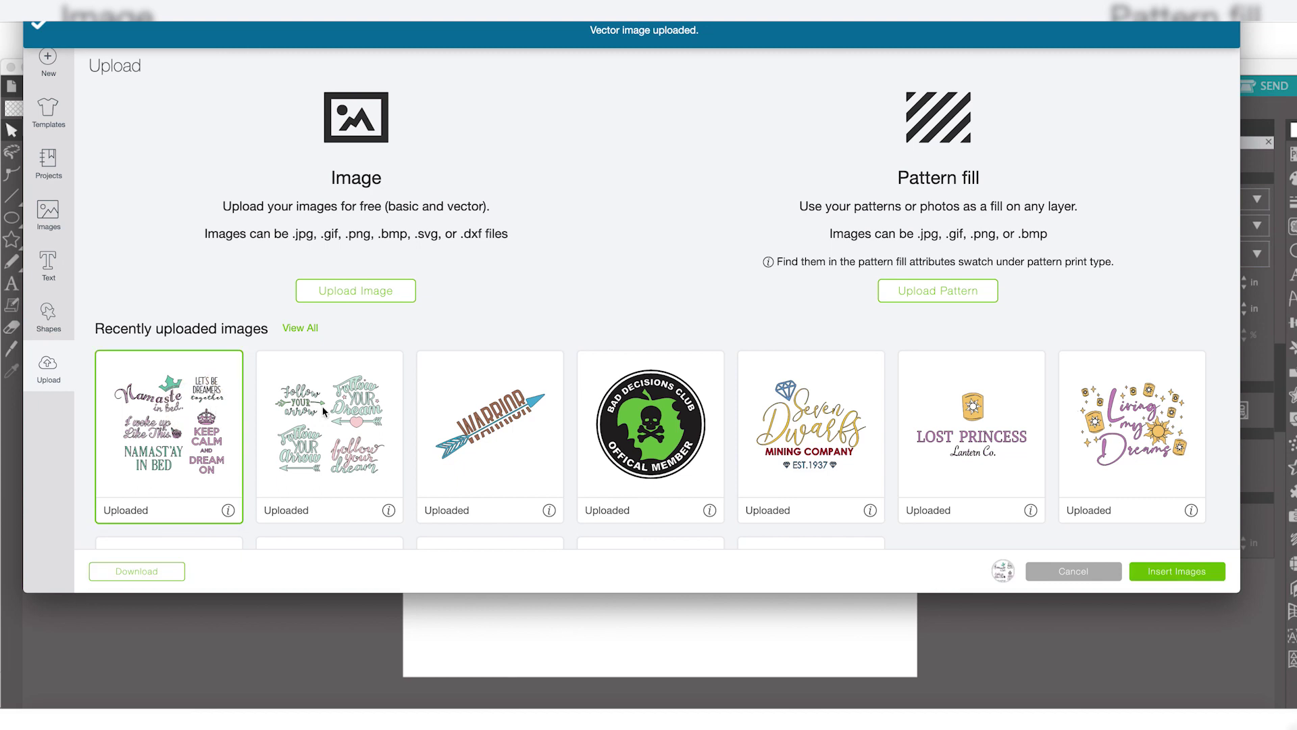
{"action": "left_click", "coordinate": [1165, 571]}
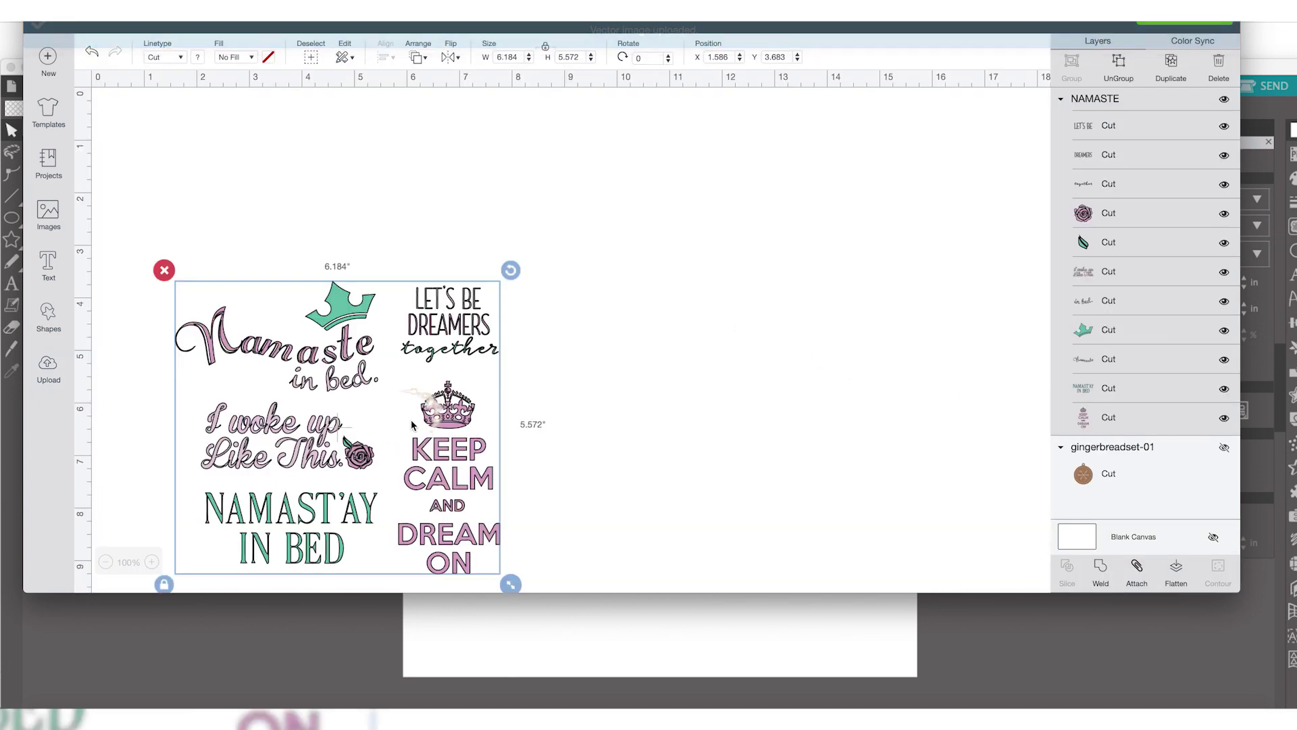
{"action": "left_click_drag", "start_coordinate": [549, 370], "coordinate": [590, 331]}
- Ungroup the NAMASTE image and delete the "I woke up like this", "Namast'ay in bed" and "Keep calm and dream on" designs
{"action": "right_click", "coordinate": [500, 341]}
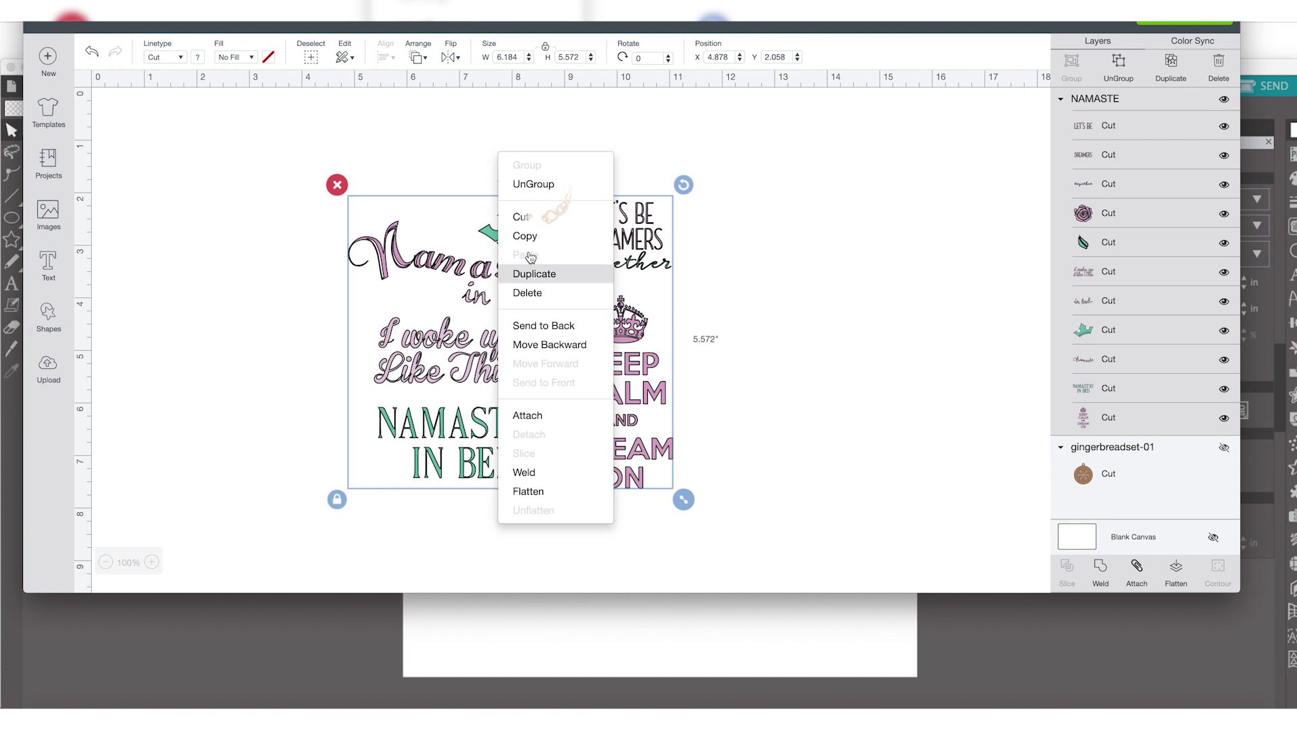
{"action": "left_click", "coordinate": [543, 181]}
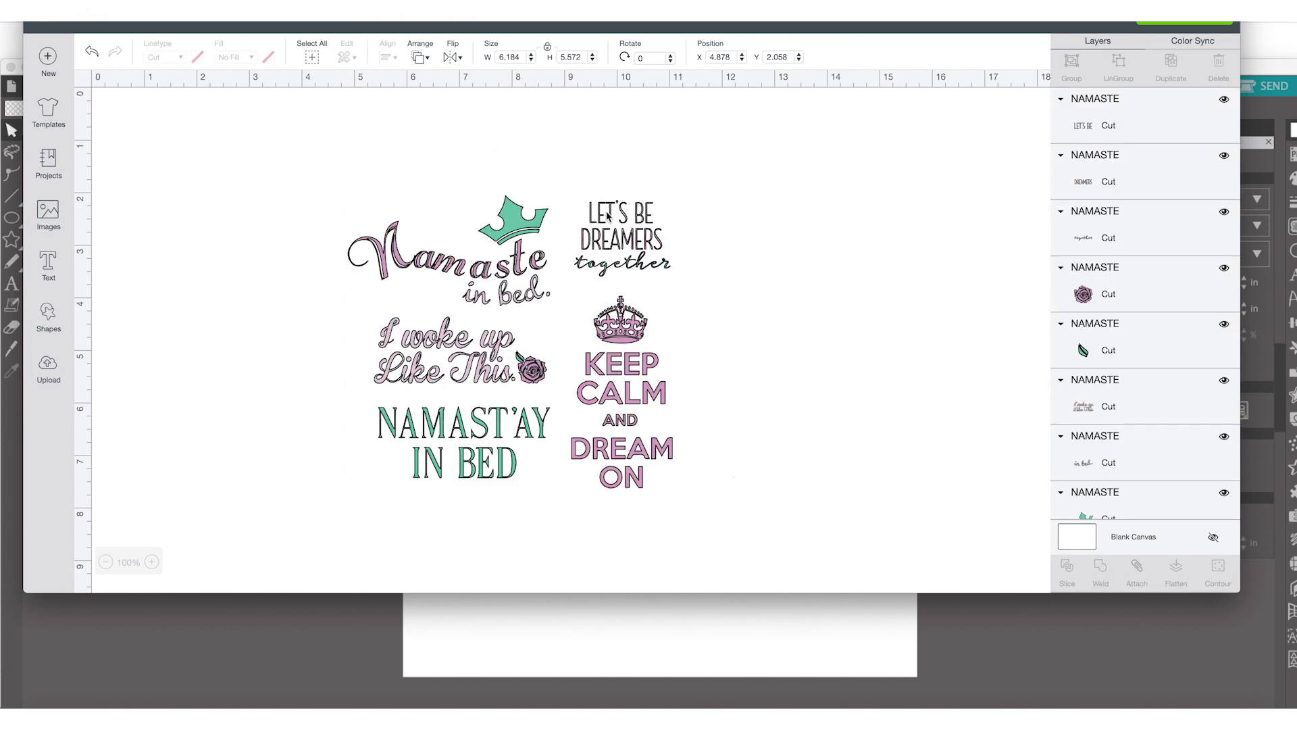
{"action": "left_click_drag", "start_coordinate": [762, 471], "coordinate": [398, 314]}
{"action": "key", "text": "Delete"}
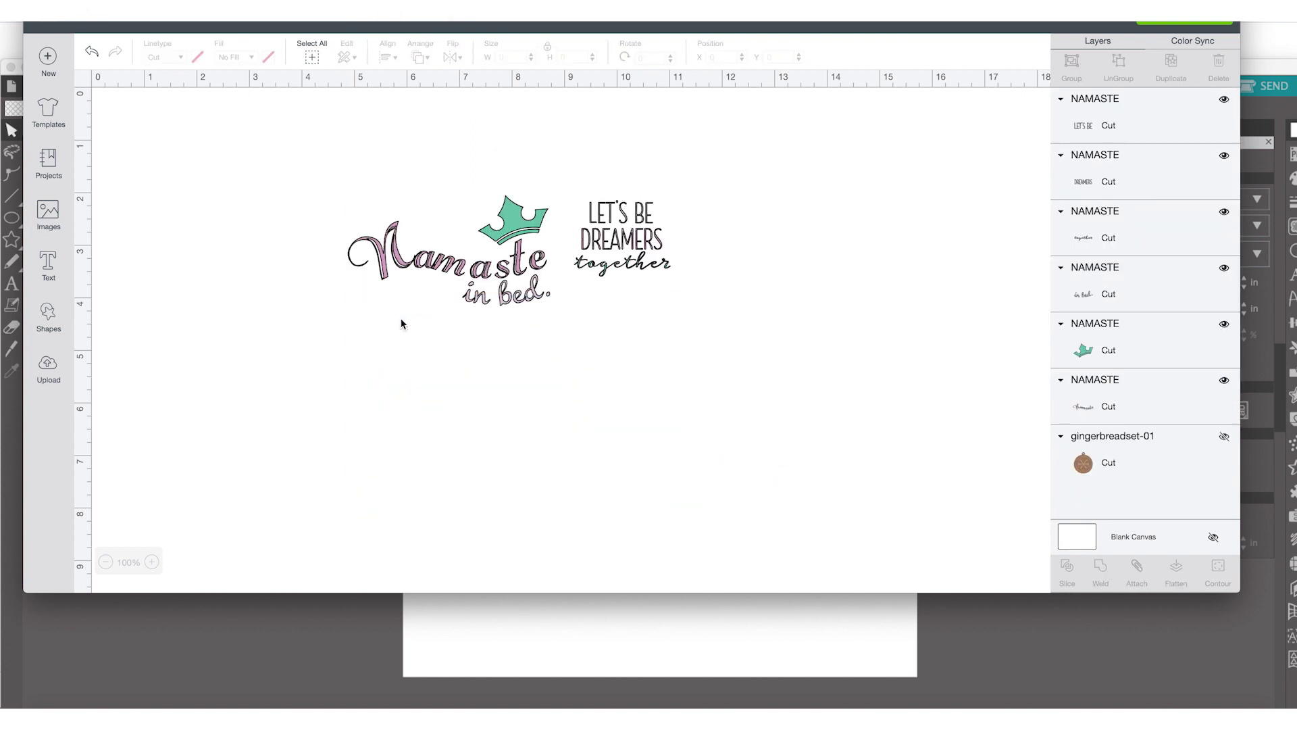
- Delete the "Namaste in bed" design with its crown and enlarge the "Let's be Dreamers together" text to about 9.196 x 7.223 in
{"action": "left_click_drag", "start_coordinate": [348, 133], "coordinate": [533, 347]}
{"action": "key", "text": "Delete"}
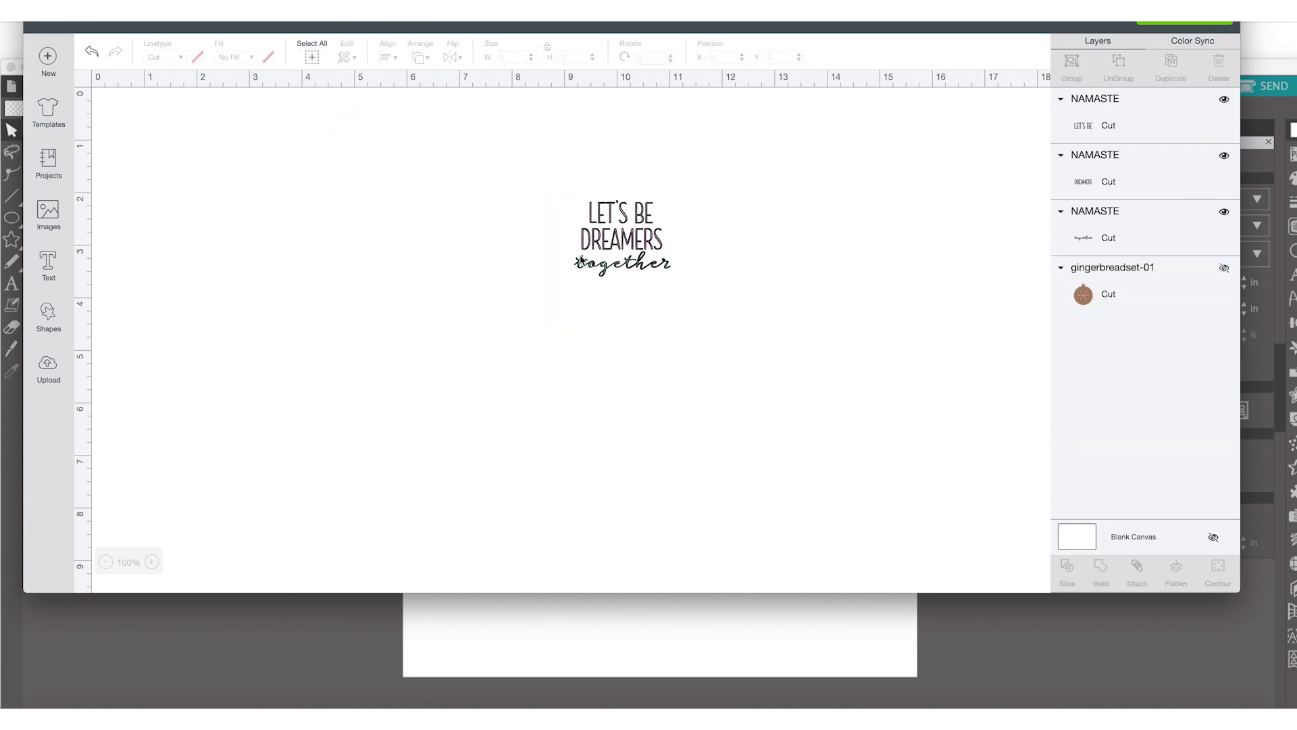
{"action": "left_click", "coordinate": [654, 256]}
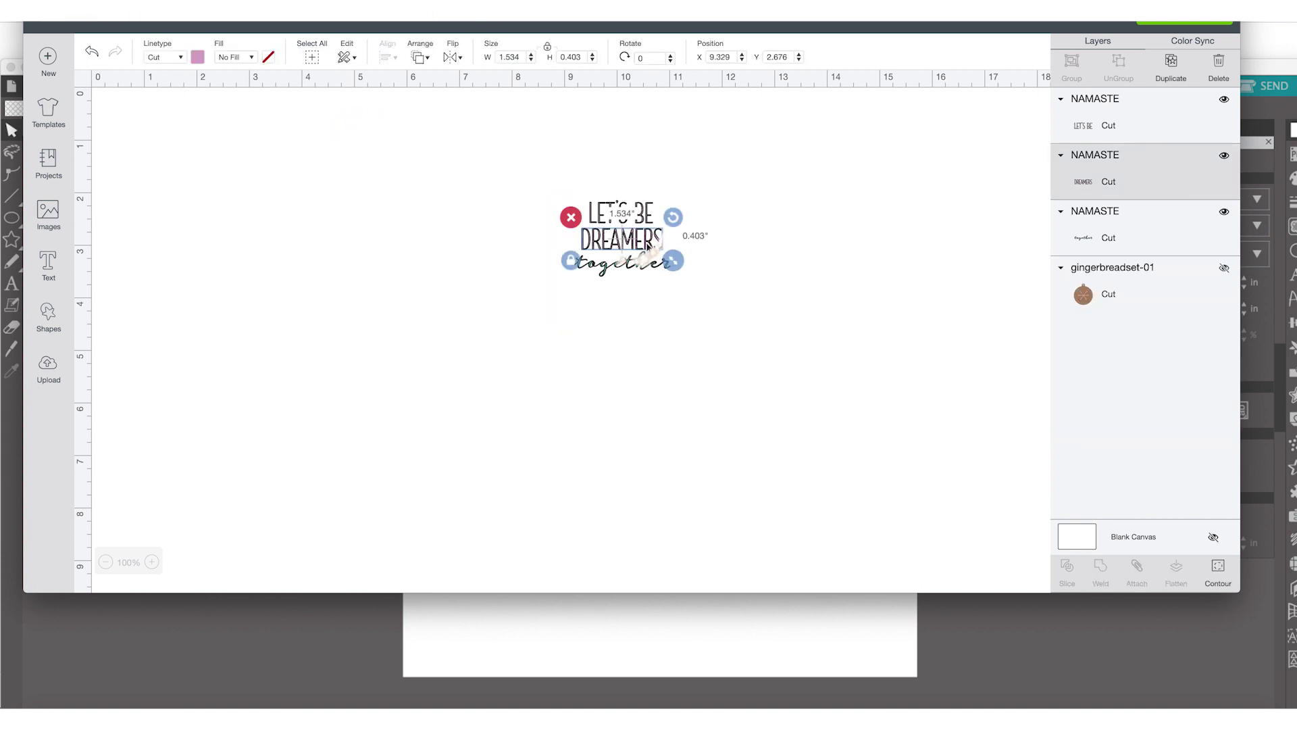
{"action": "left_click_drag", "start_coordinate": [688, 295], "coordinate": [557, 188]}
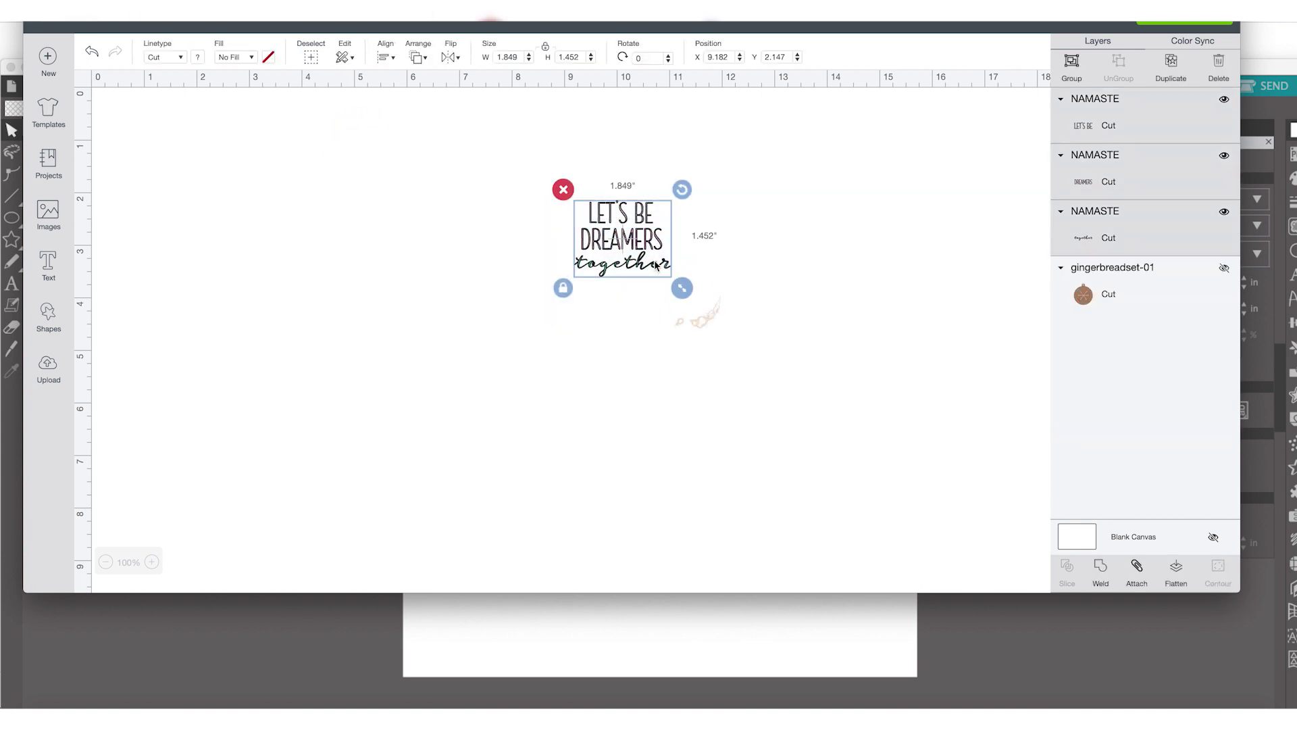
{"action": "left_click_drag", "start_coordinate": [680, 287], "coordinate": [759, 548]}
{"action": "scroll", "coordinate": [746, 450], "scroll_direction": "down", "scroll_amount": 2}
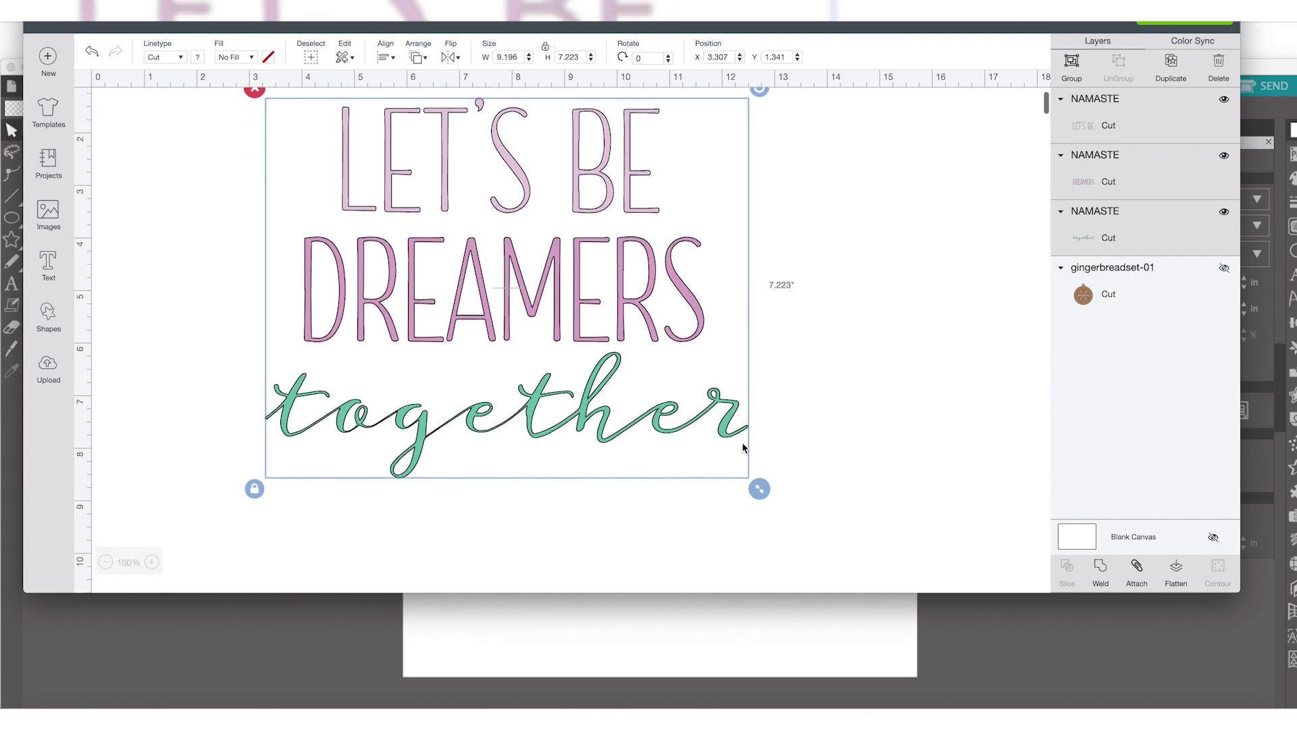
{"action": "scroll", "coordinate": [611, 350], "scroll_direction": "down", "scroll_amount": 1}
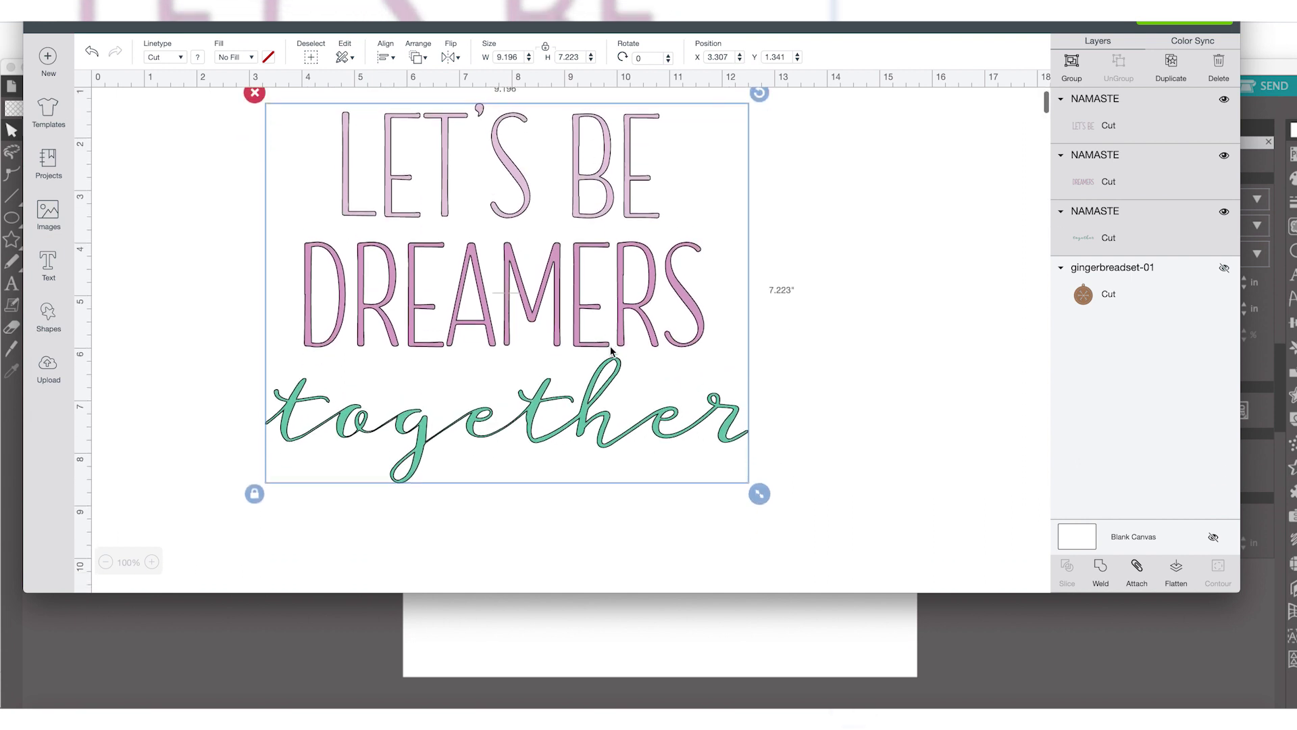
{"action": "scroll", "coordinate": [574, 368], "scroll_direction": "up", "scroll_amount": 1}
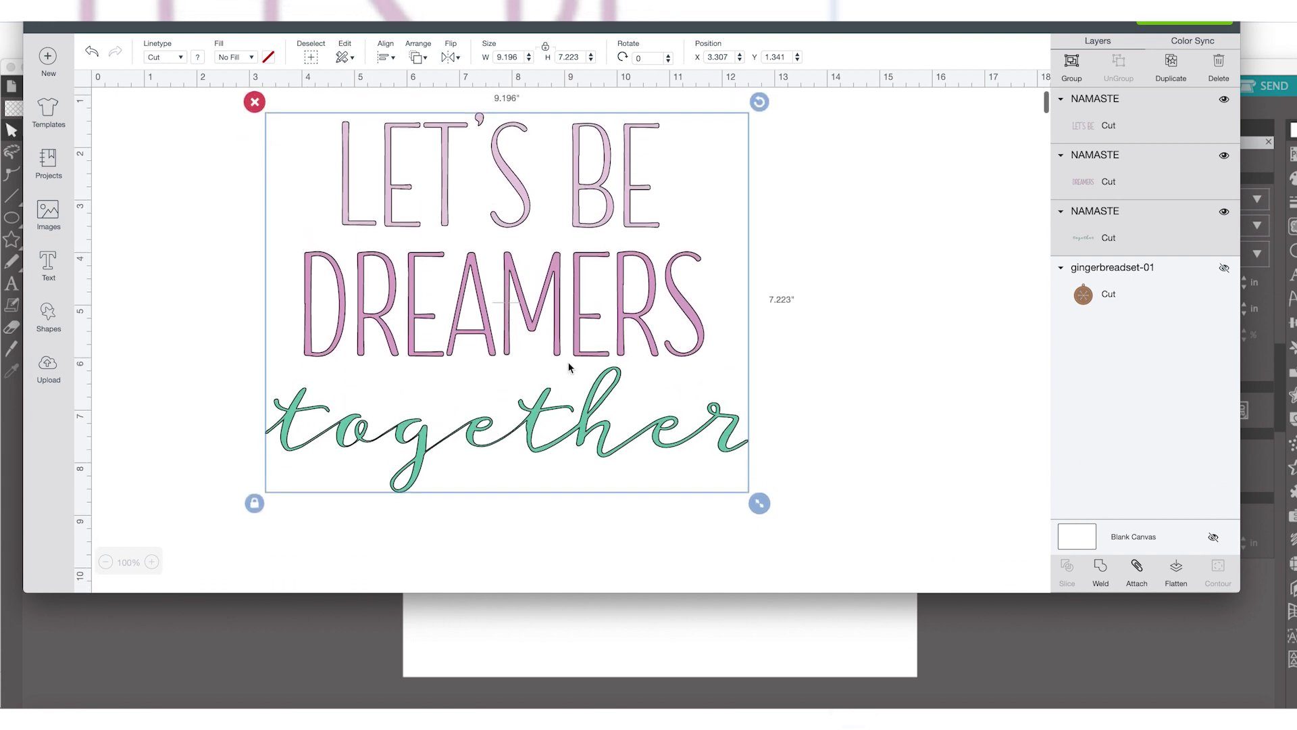
{"action": "left_click", "coordinate": [754, 399]}
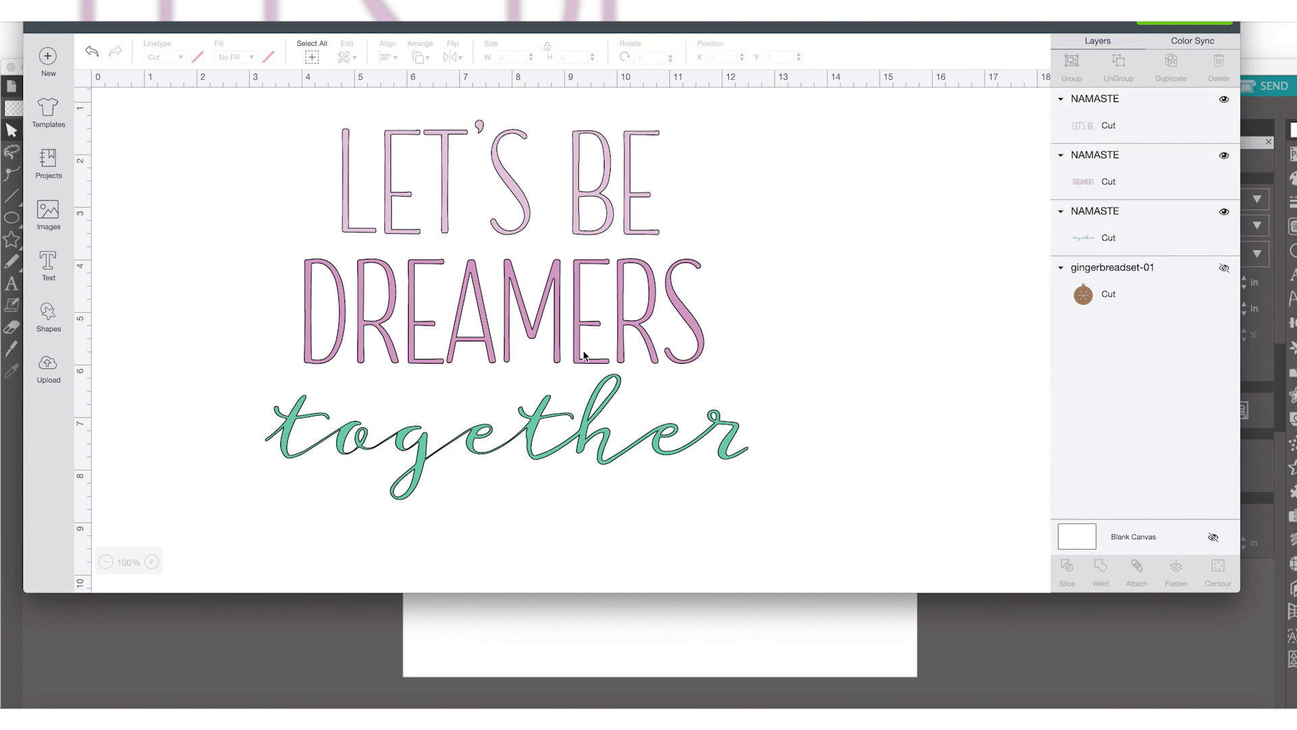
{"action": "left_click_drag", "start_coordinate": [835, 522], "coordinate": [404, 242]}
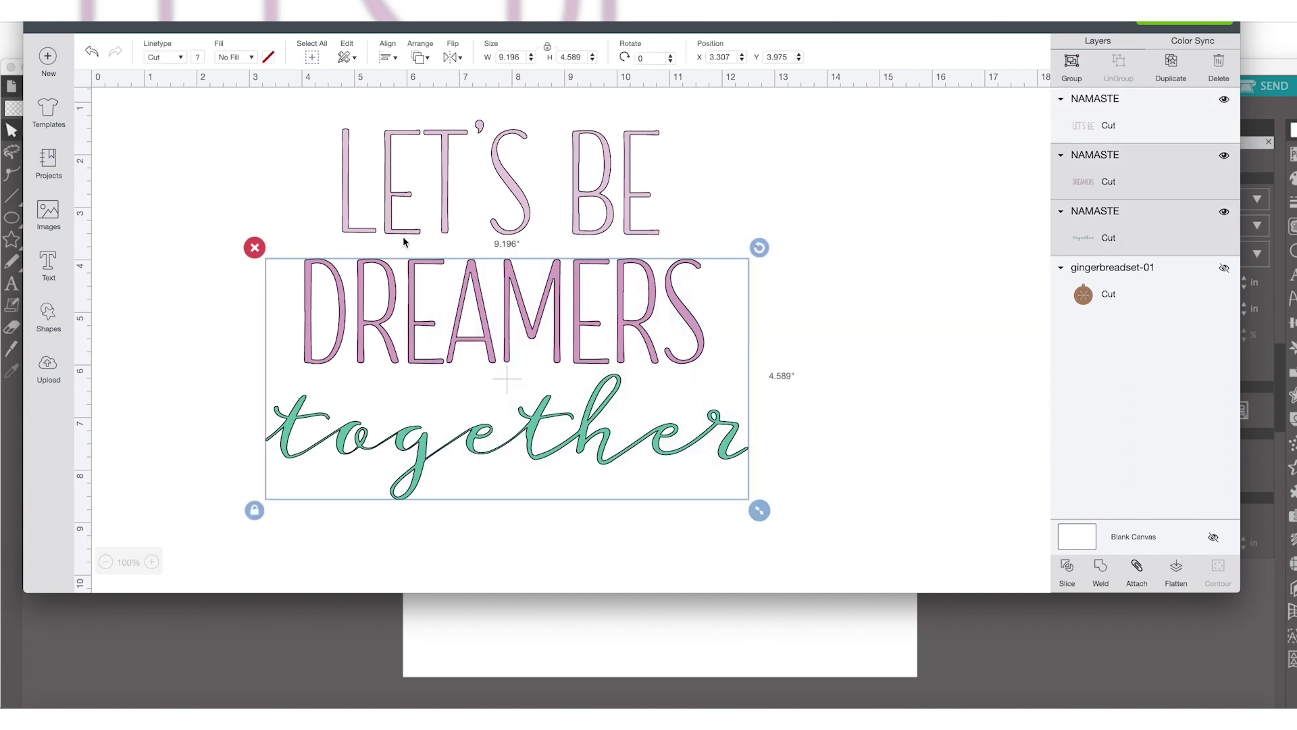
{"action": "left_click_drag", "start_coordinate": [789, 468], "coordinate": [418, 422]}
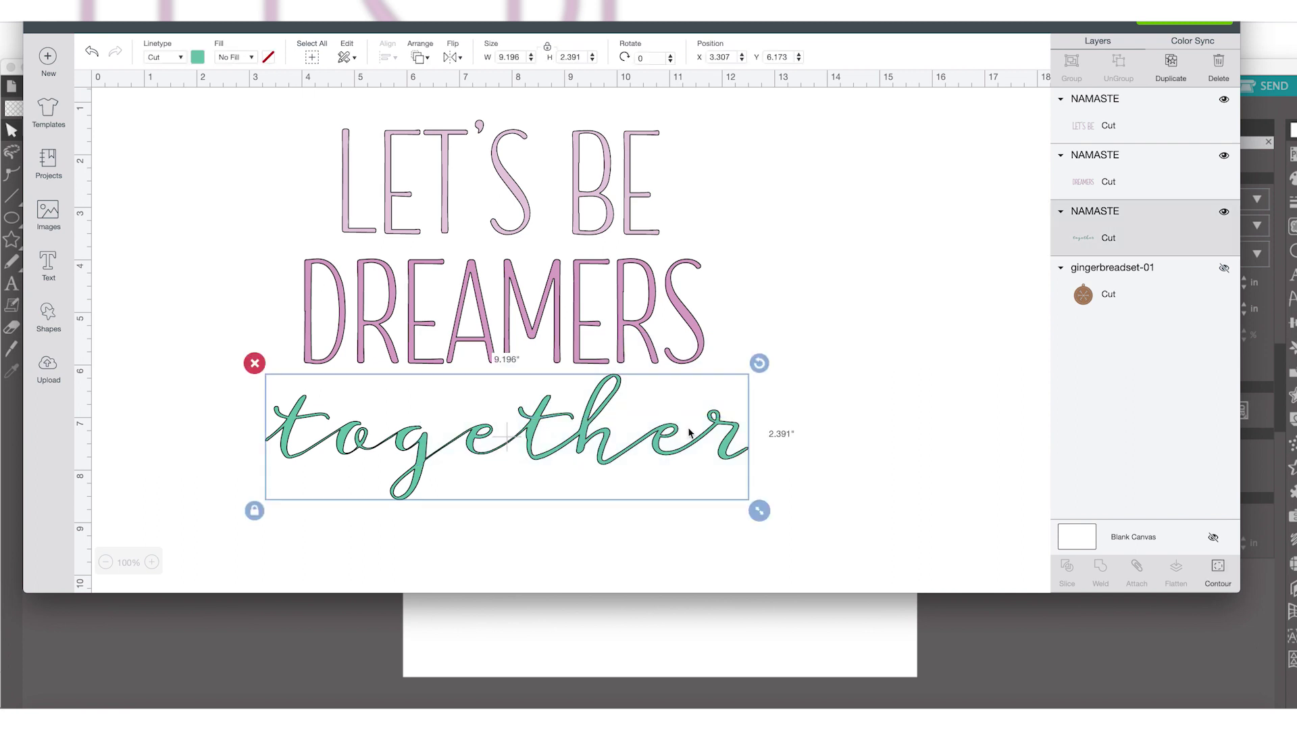
- Duplicate all three lines of the "Let's be Dreamers together" text and move the copy beside the original, to about X 16.224, Y 1.175
{"action": "left_click", "coordinate": [105, 561]}
{"action": "left_click", "coordinate": [104, 562]}
{"action": "left_click_drag", "start_coordinate": [565, 325], "coordinate": [150, 124]}
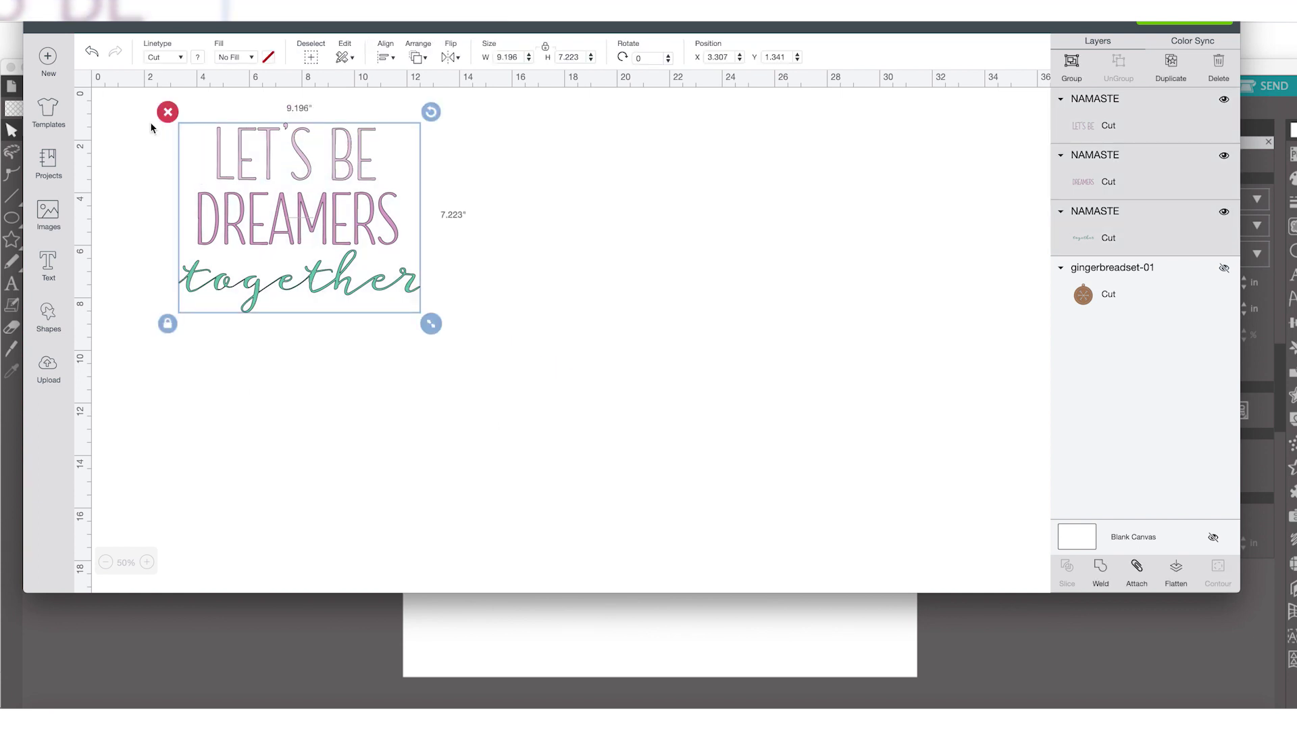
{"action": "key", "text": "super+d"}
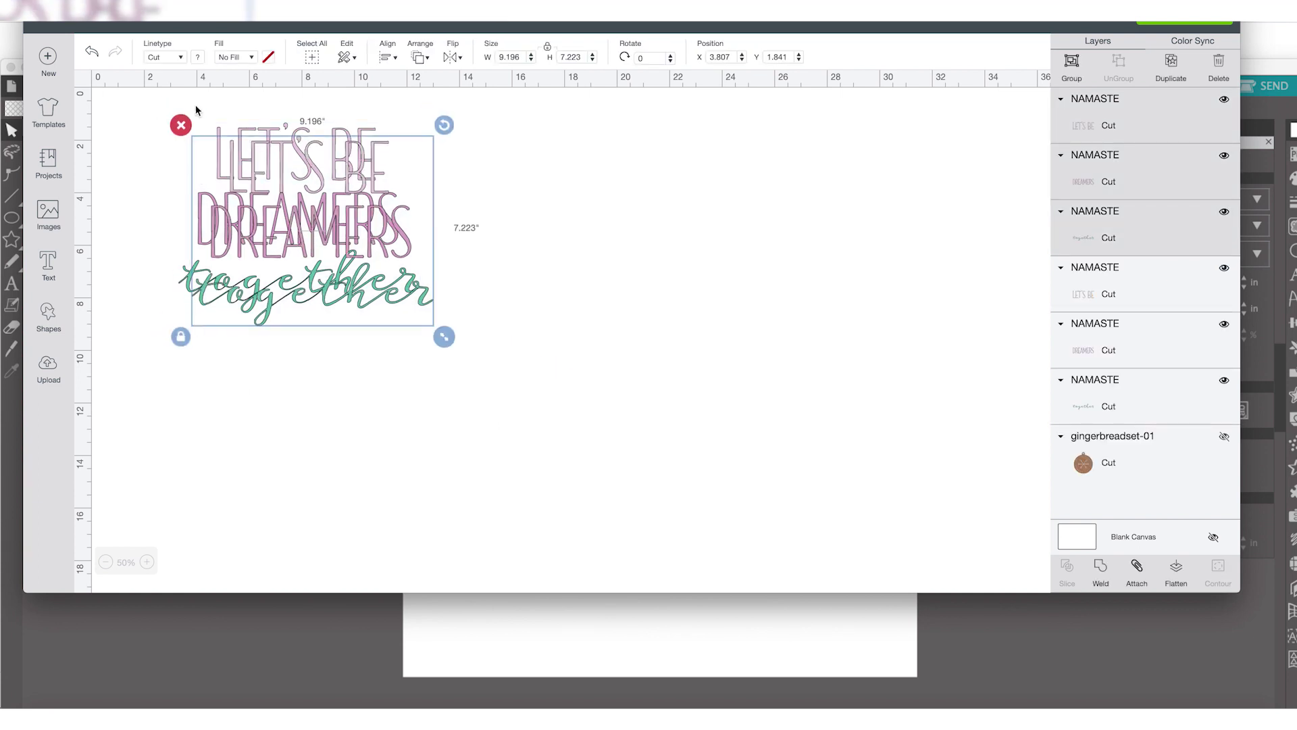
{"action": "left_click_drag", "start_coordinate": [315, 168], "coordinate": [641, 152]}
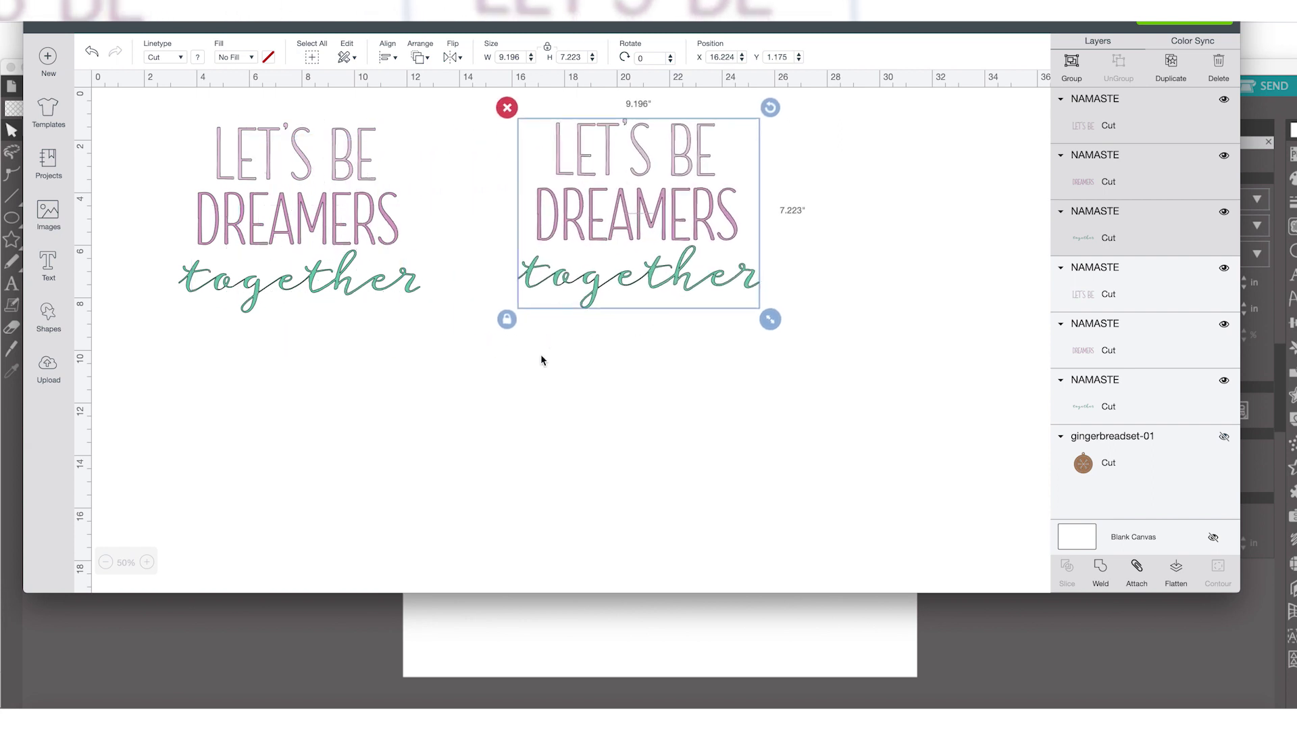
- Recolour the word "together" light blue in the copy and pink in the original
{"action": "left_click", "coordinate": [562, 287]}
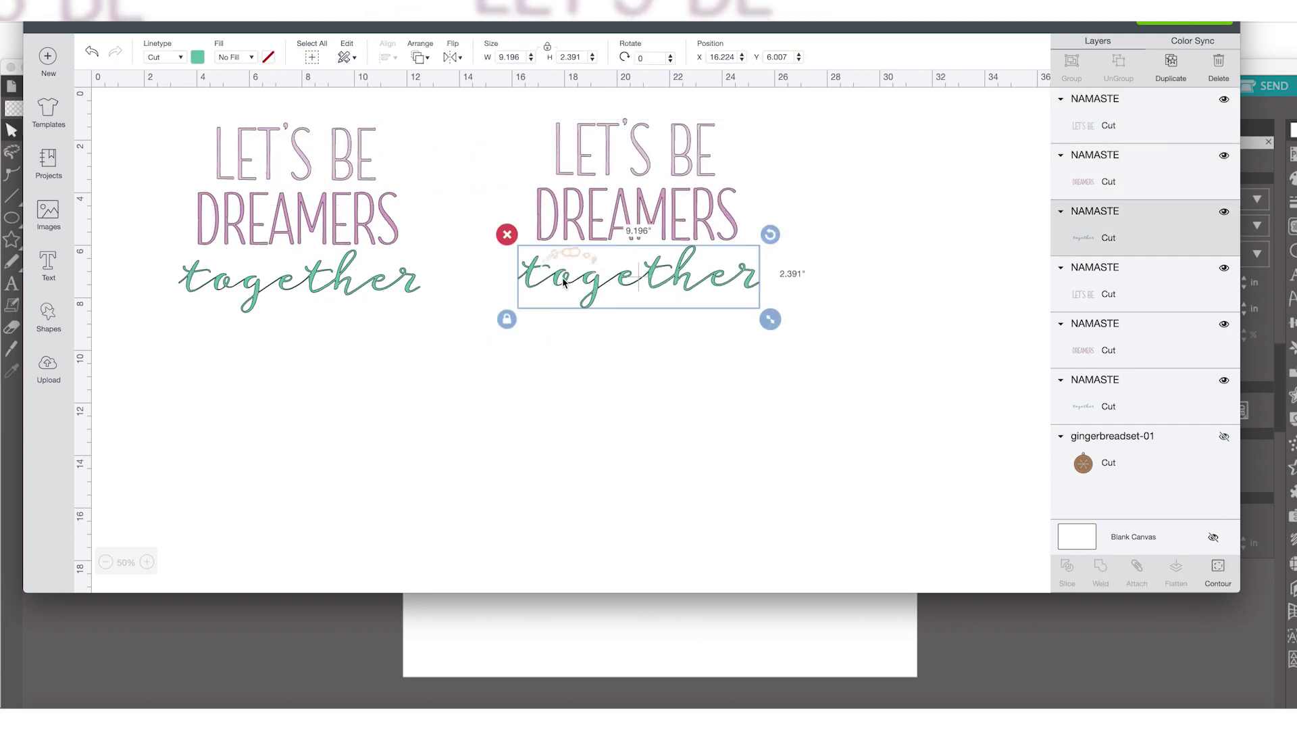
{"action": "left_click", "coordinate": [199, 59]}
{"action": "left_click", "coordinate": [267, 155]}
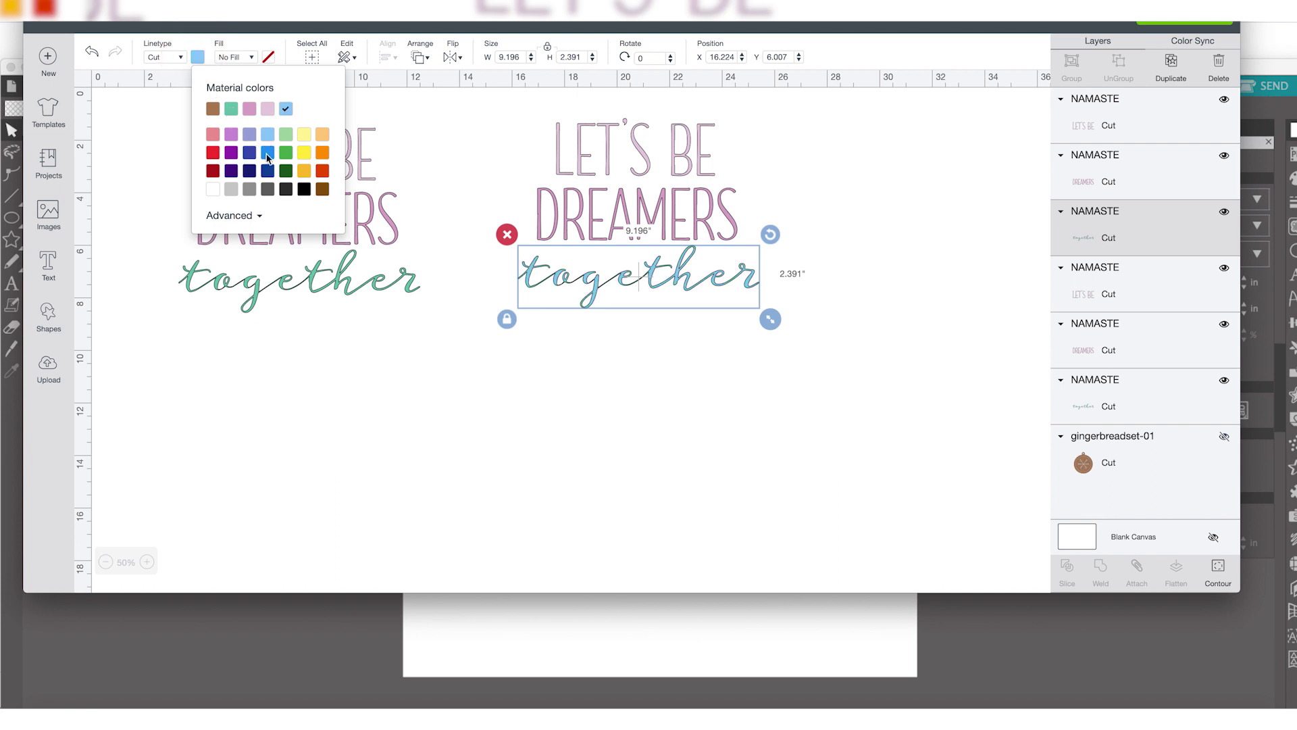
{"action": "left_click", "coordinate": [285, 283]}
{"action": "left_click", "coordinate": [199, 60]}
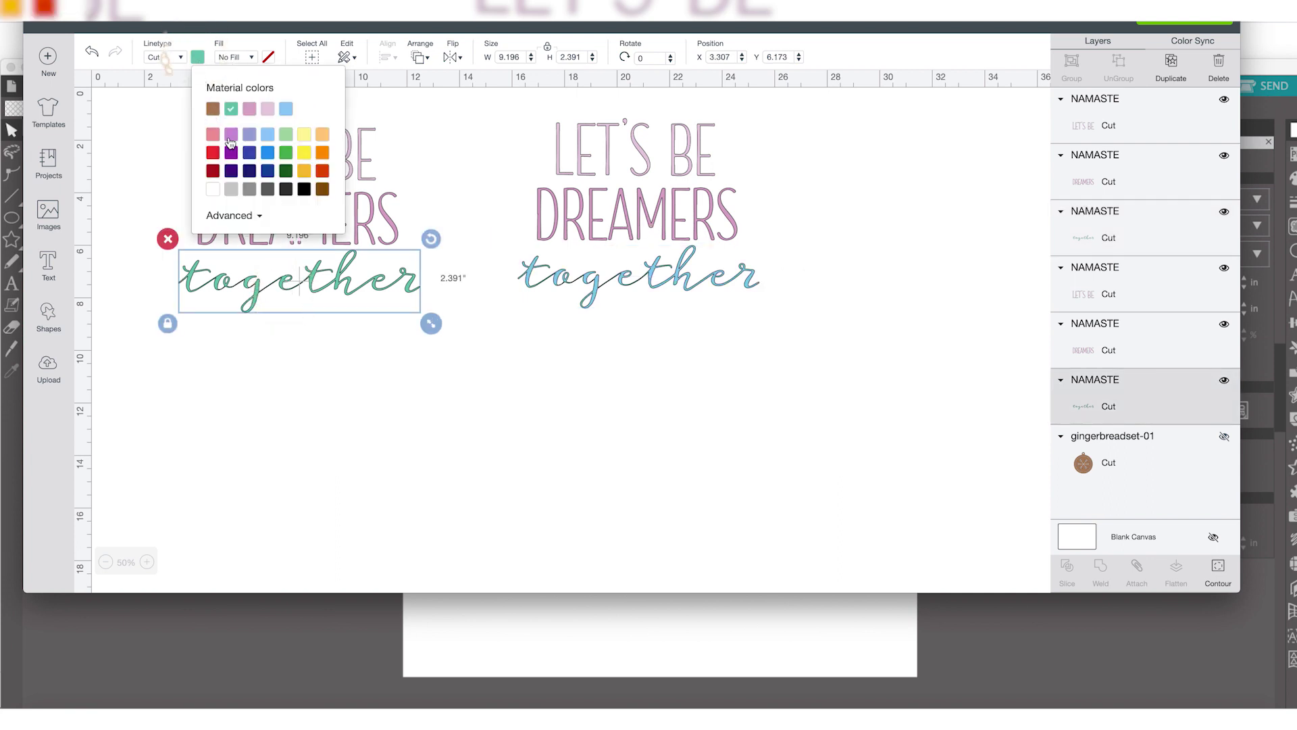
{"action": "left_click", "coordinate": [231, 108]}
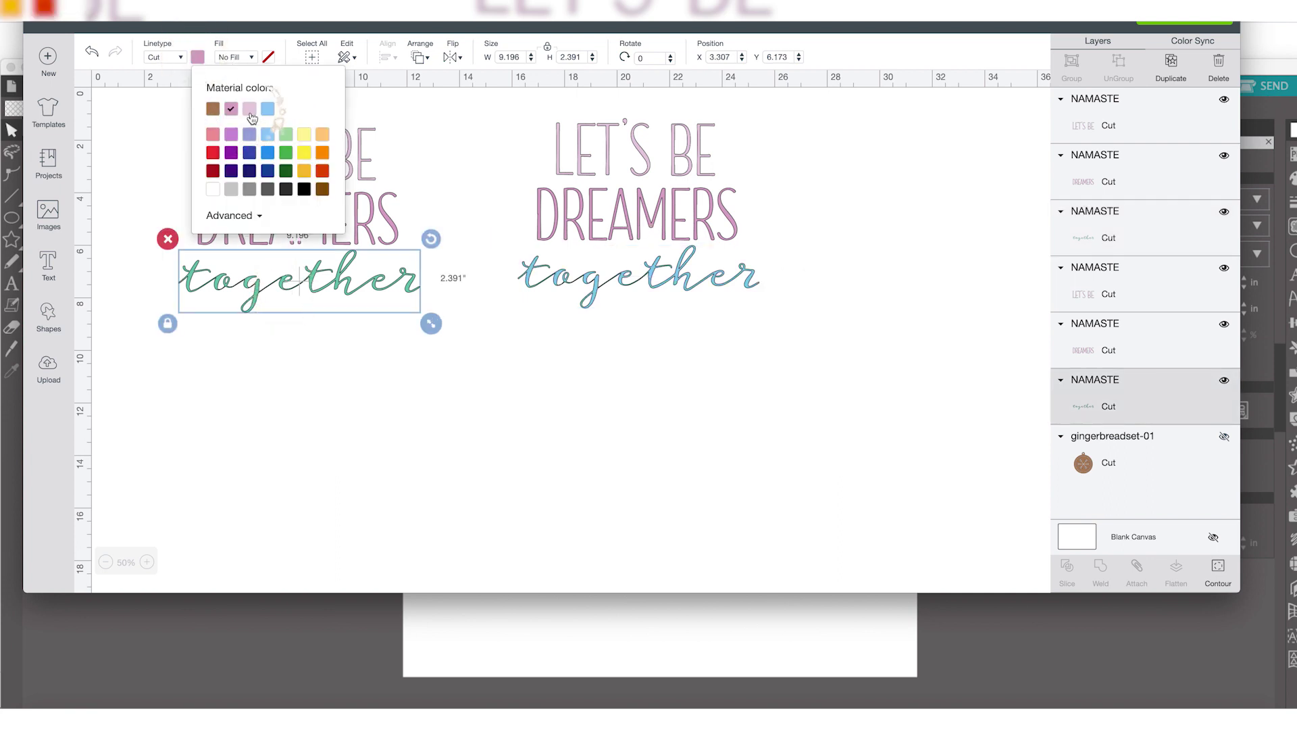
{"action": "left_click", "coordinate": [276, 344]}
- Attach the "Let's be" and "Dreamers" lines of the copy to each other and colour them white
{"action": "left_click_drag", "start_coordinate": [518, 114], "coordinate": [712, 241]}
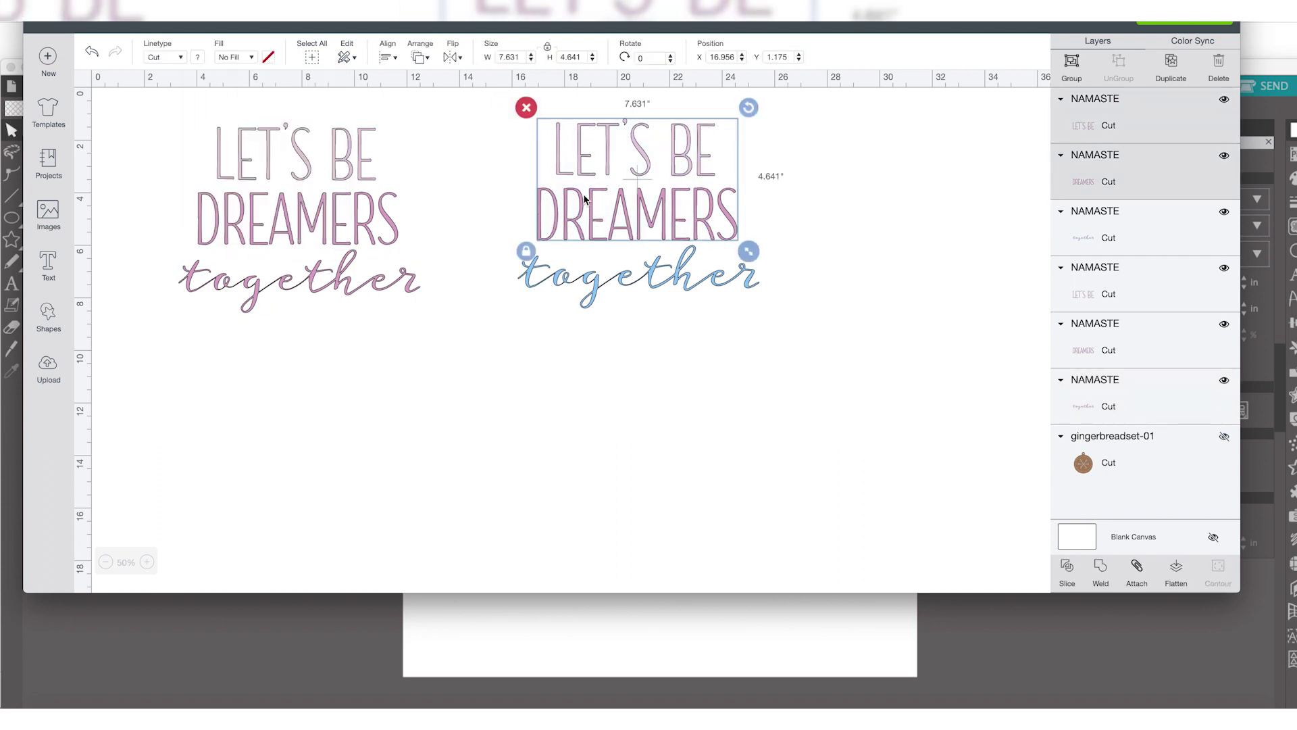
{"action": "left_click", "coordinate": [1136, 568]}
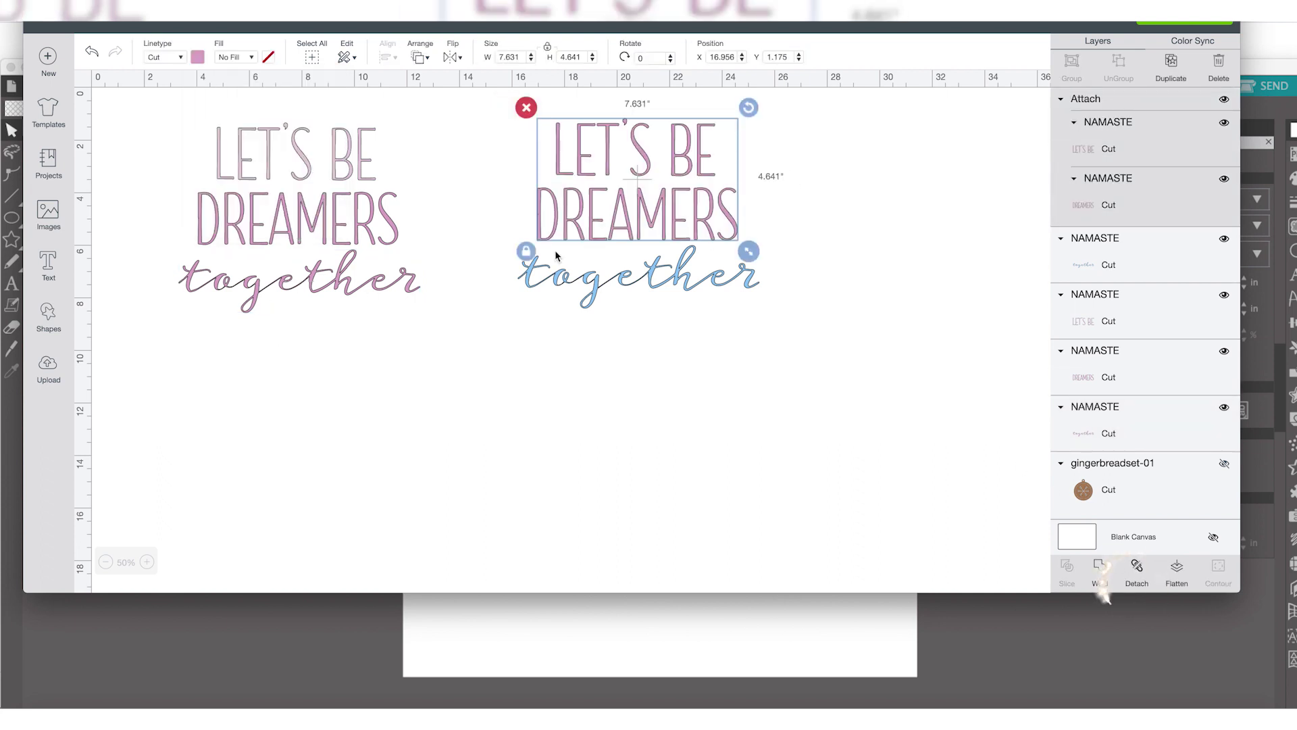
{"action": "left_click", "coordinate": [198, 58]}
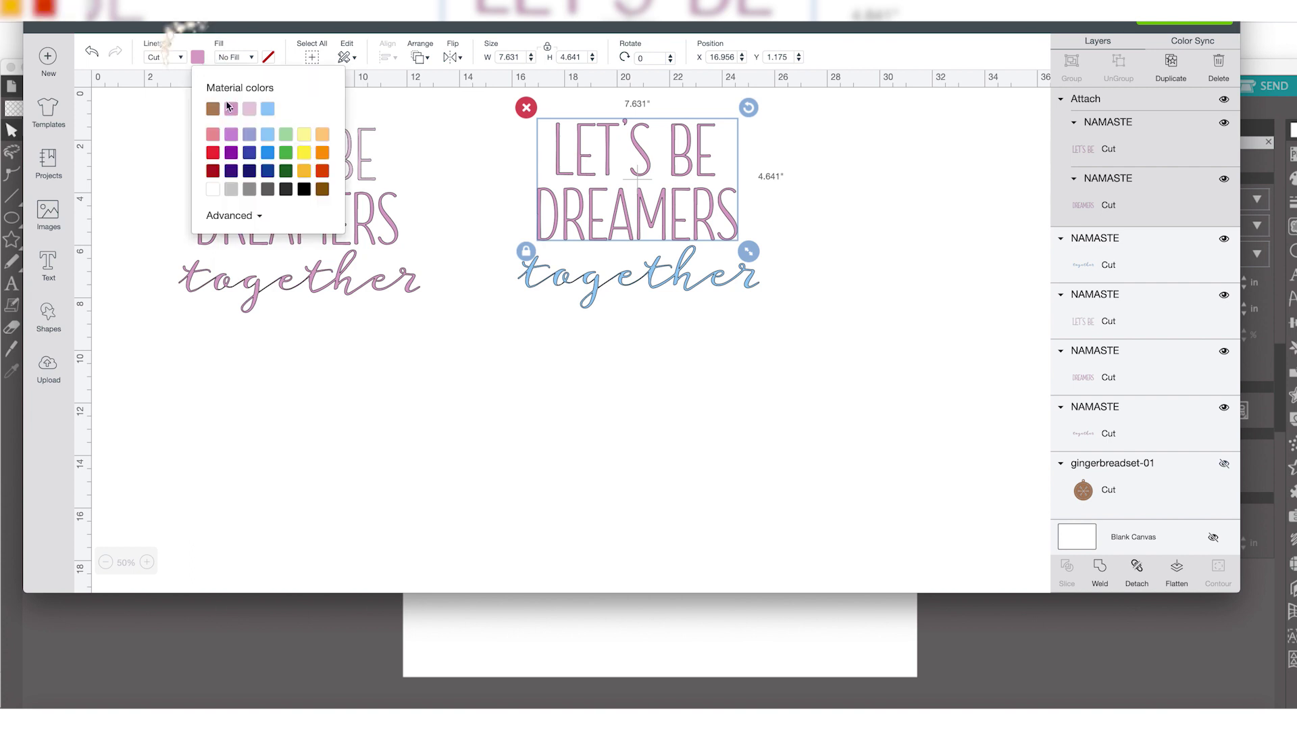
{"action": "left_click", "coordinate": [414, 217]}
- Attach the "Let's be" and "Dreamers" lines of the original text to each other and colour them white
{"action": "left_click_drag", "start_coordinate": [426, 217], "coordinate": [173, 129]}
{"action": "left_click", "coordinate": [1137, 567]}
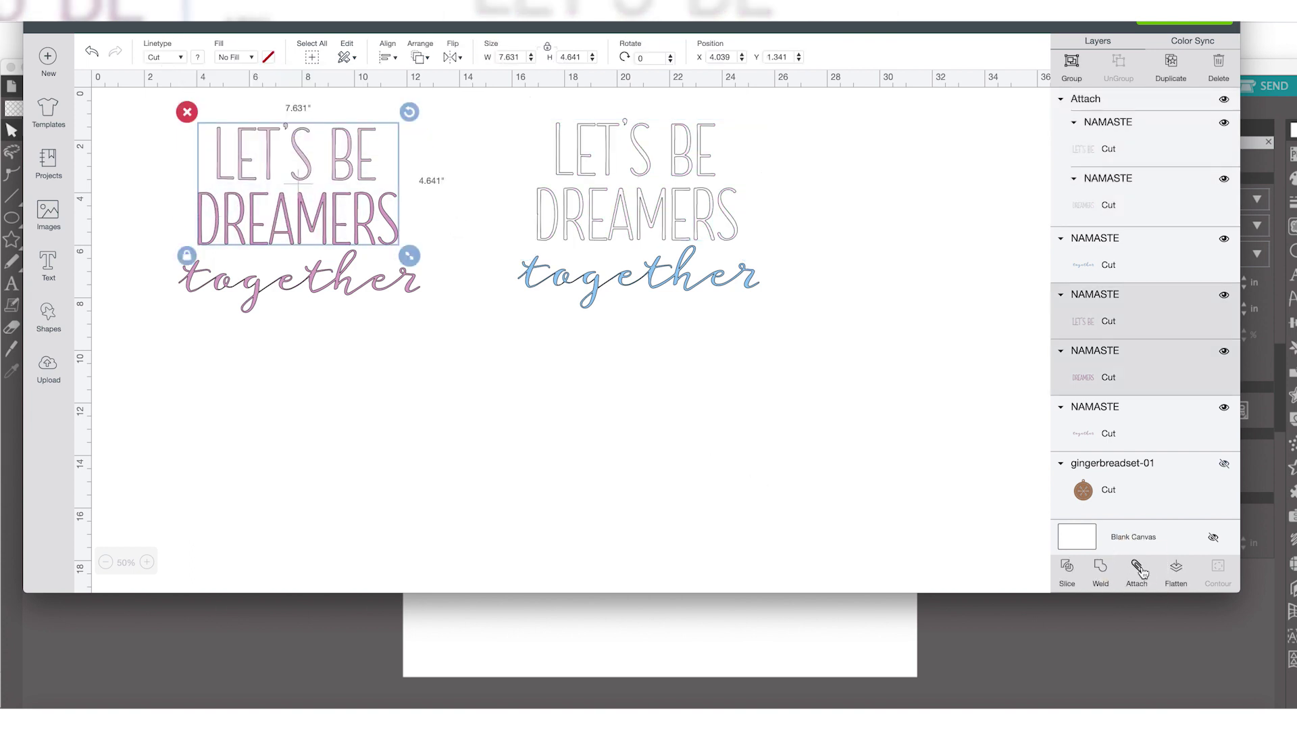
{"action": "left_click", "coordinate": [198, 57]}
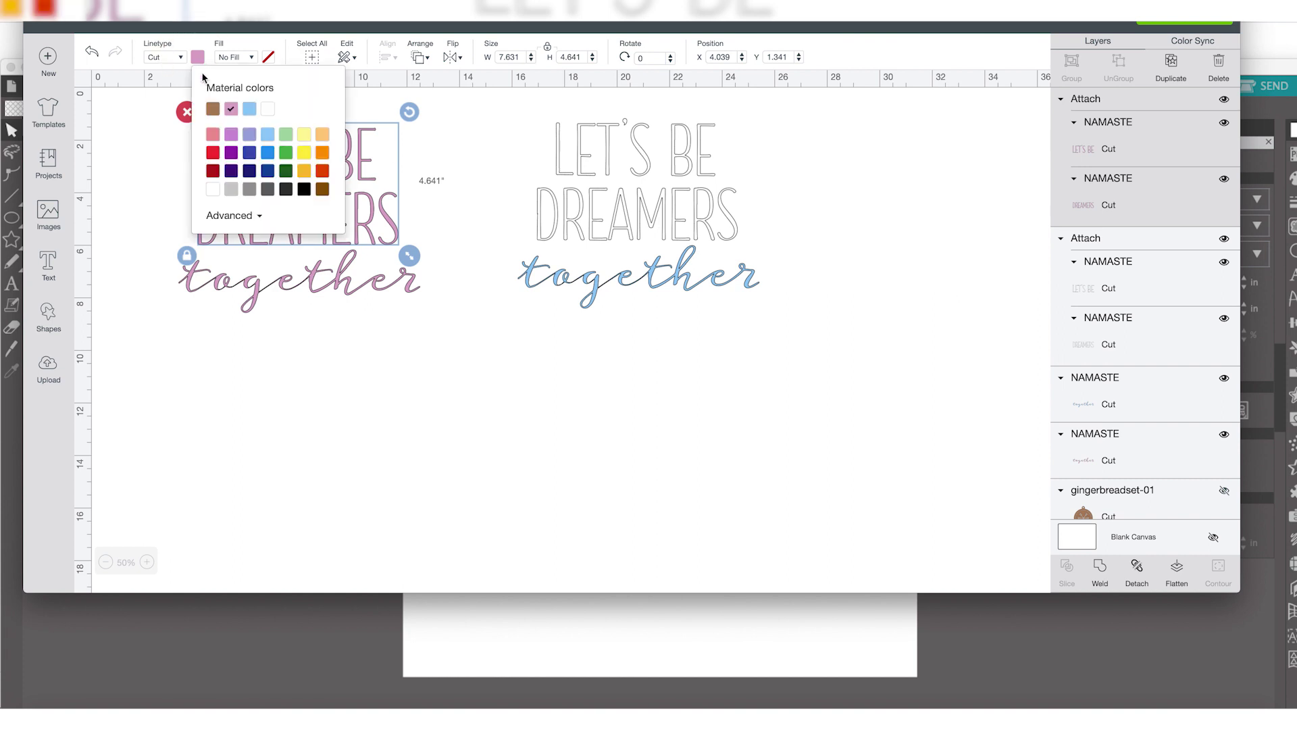
{"action": "left_click", "coordinate": [268, 110]}
{"action": "left_click", "coordinate": [376, 313]}
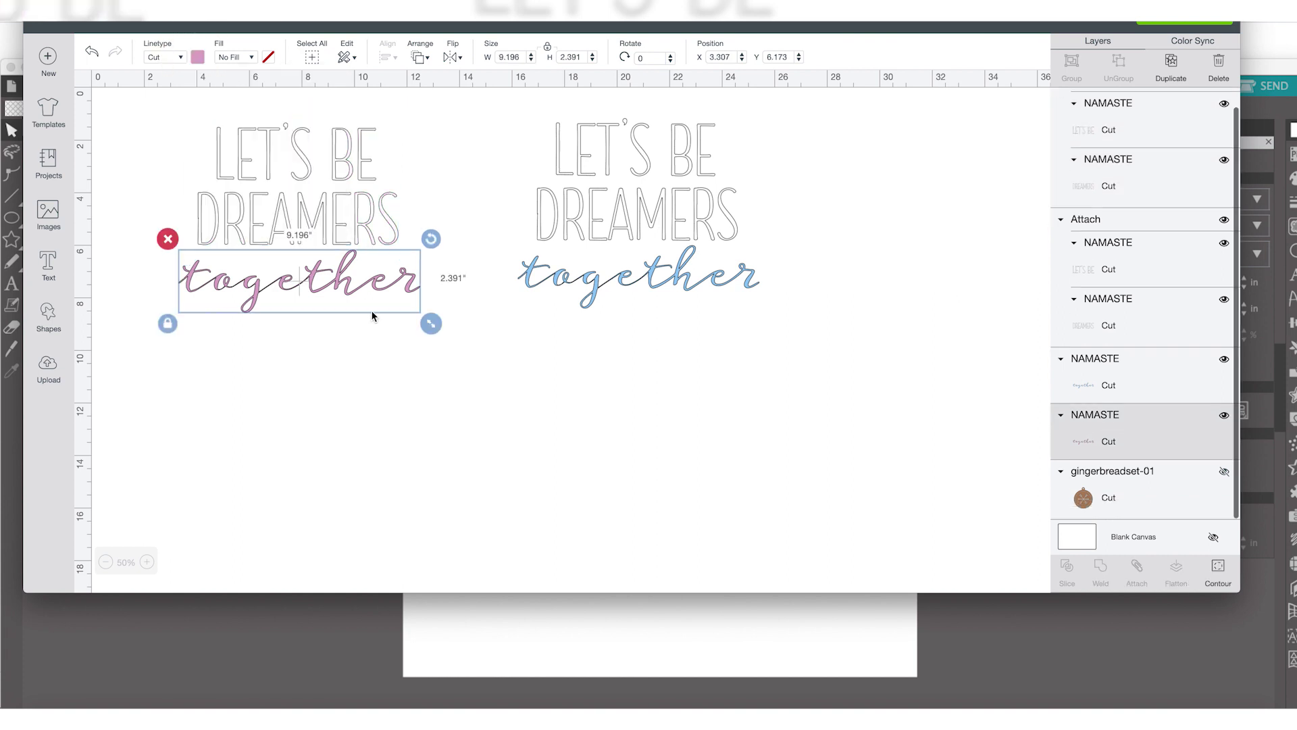
{"action": "left_click_drag", "start_coordinate": [709, 329], "coordinate": [529, 155]}
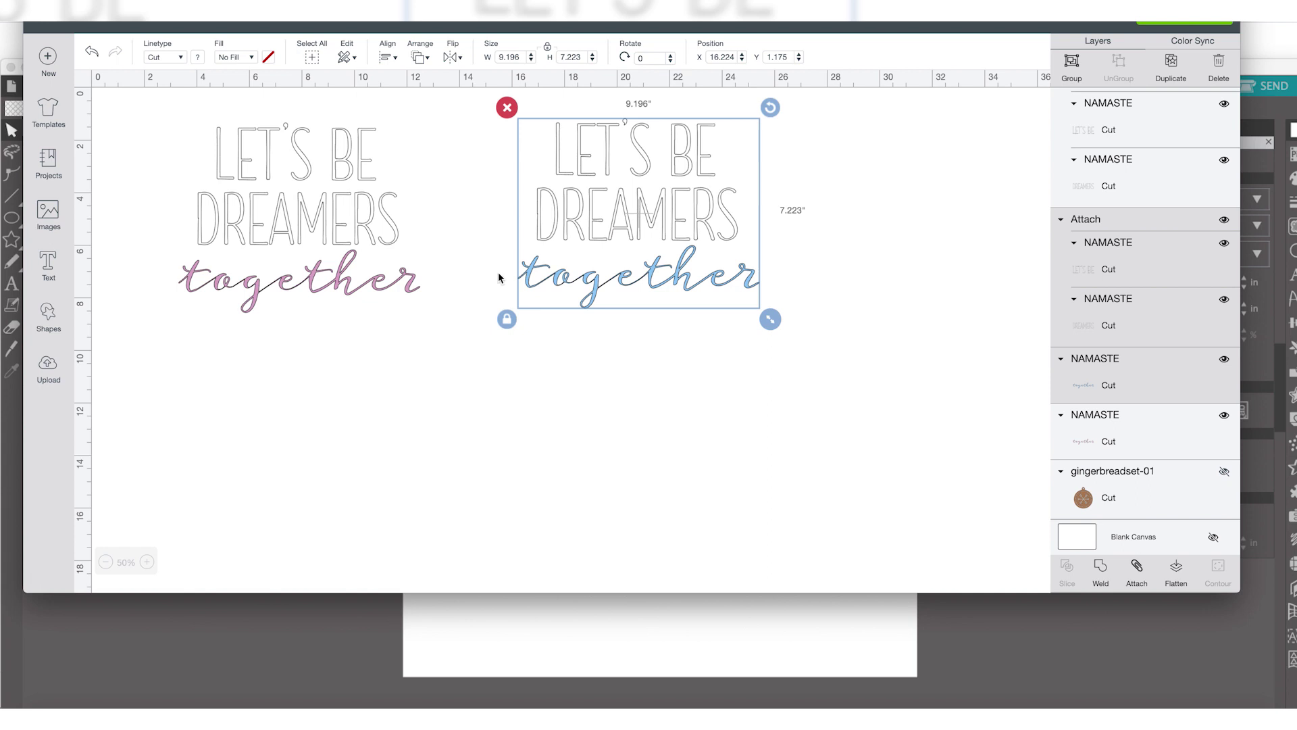
{"action": "left_click", "coordinate": [461, 381]}
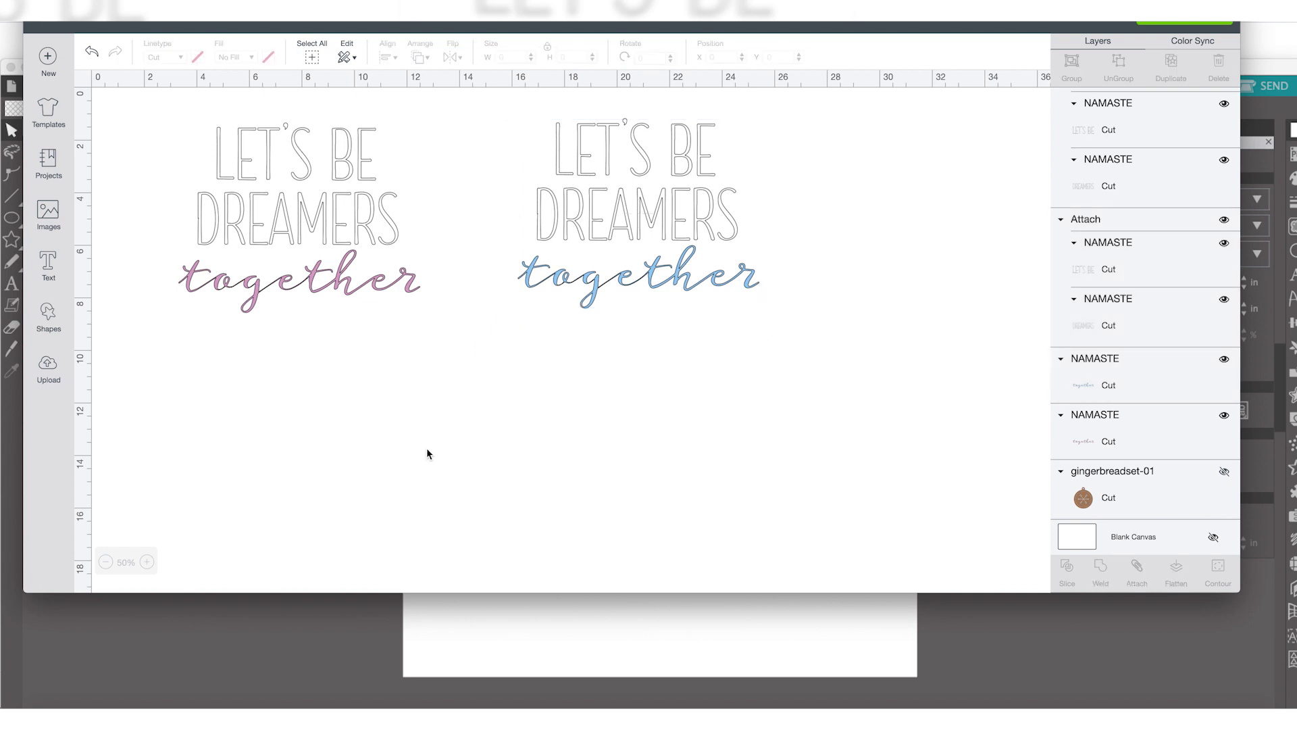